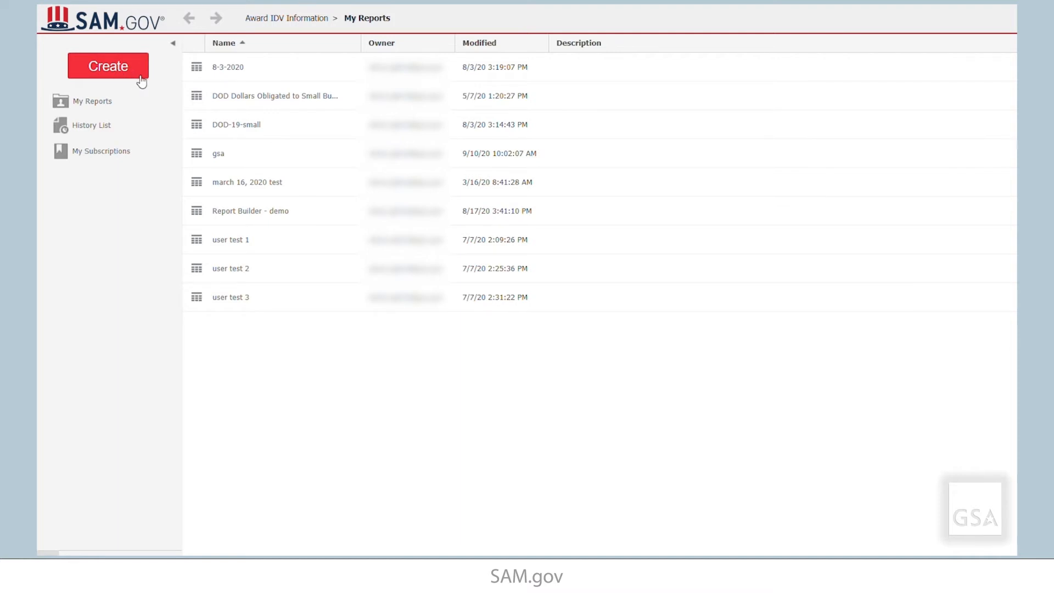
Create a new blank report in My Reports for Award IDV Information.
click(142, 80)
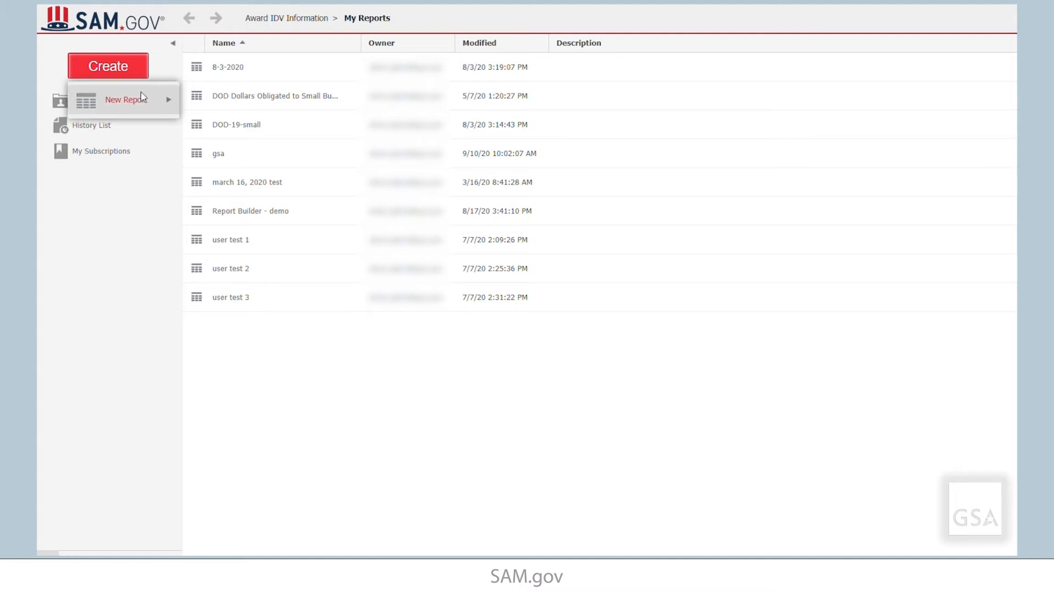
mouse_move(141, 99)
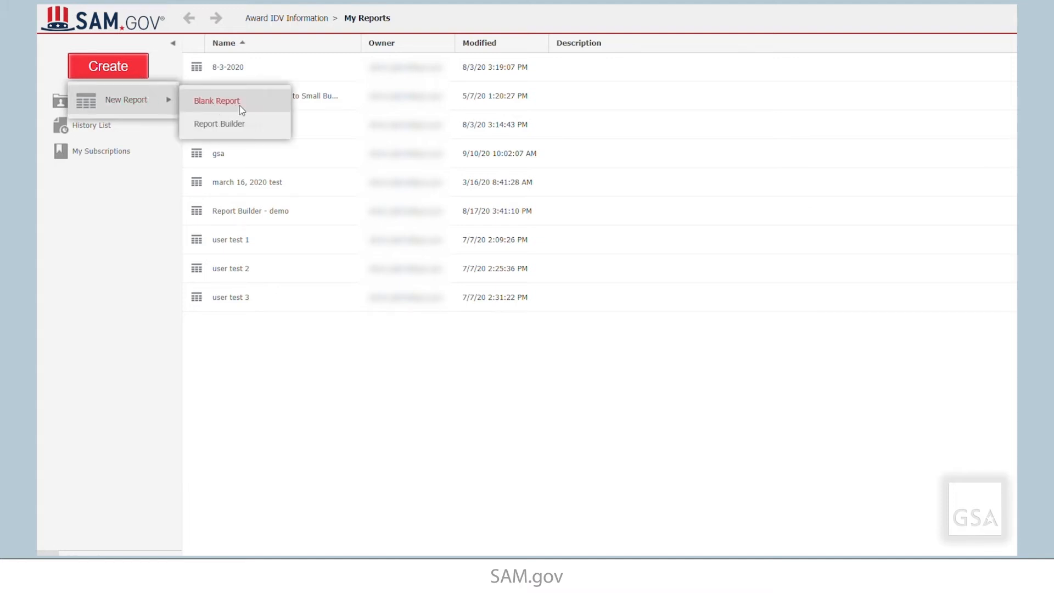
click(265, 110)
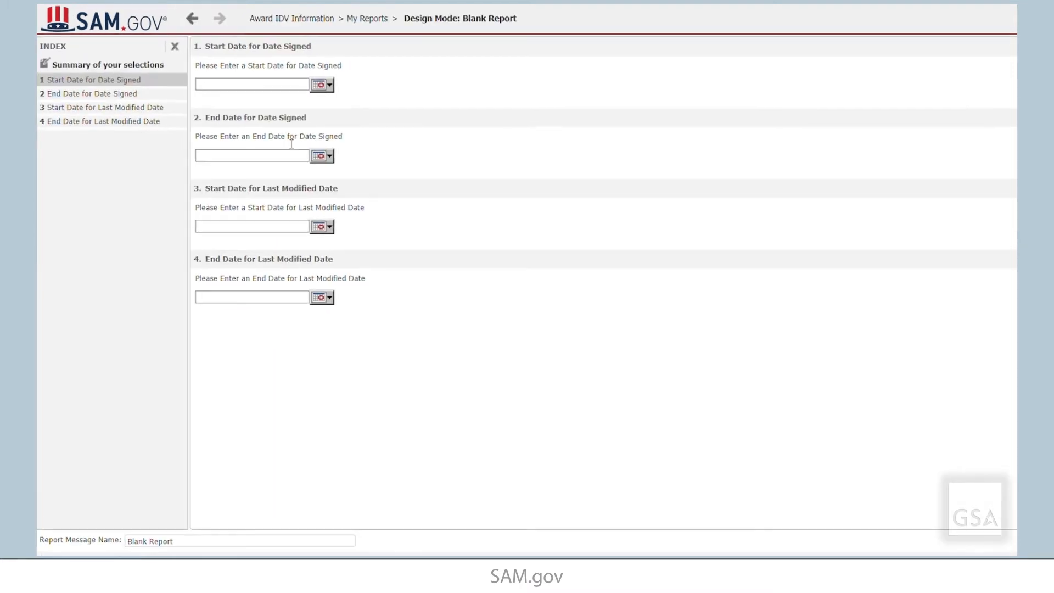
Set the Date Signed range from 10/1/2018 to 9/30/2019 and open the report in design mode.
click(326, 101)
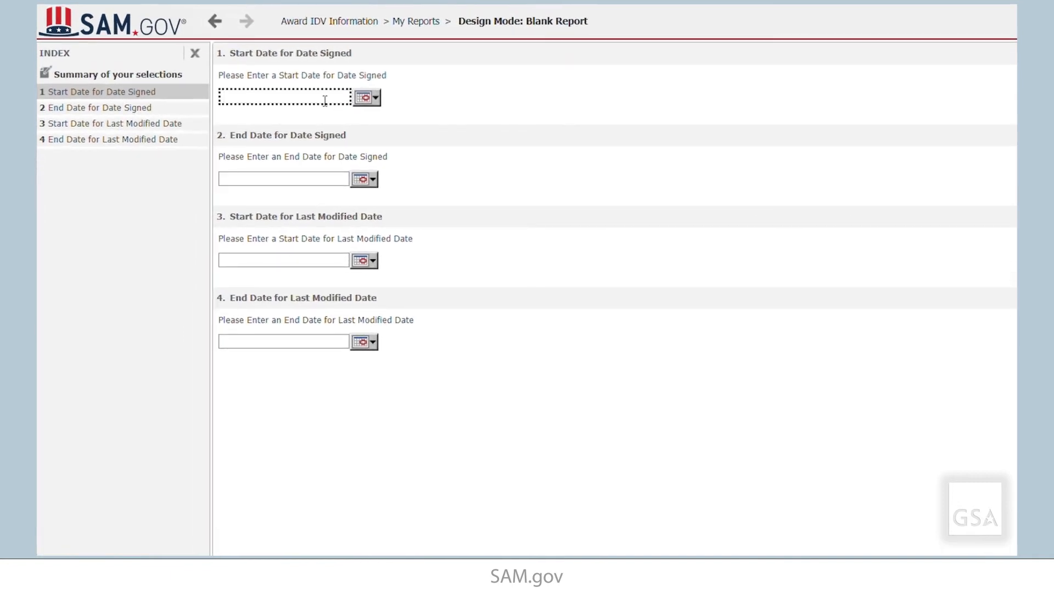
text(10/1/2018)
click(317, 183)
text(9/30)
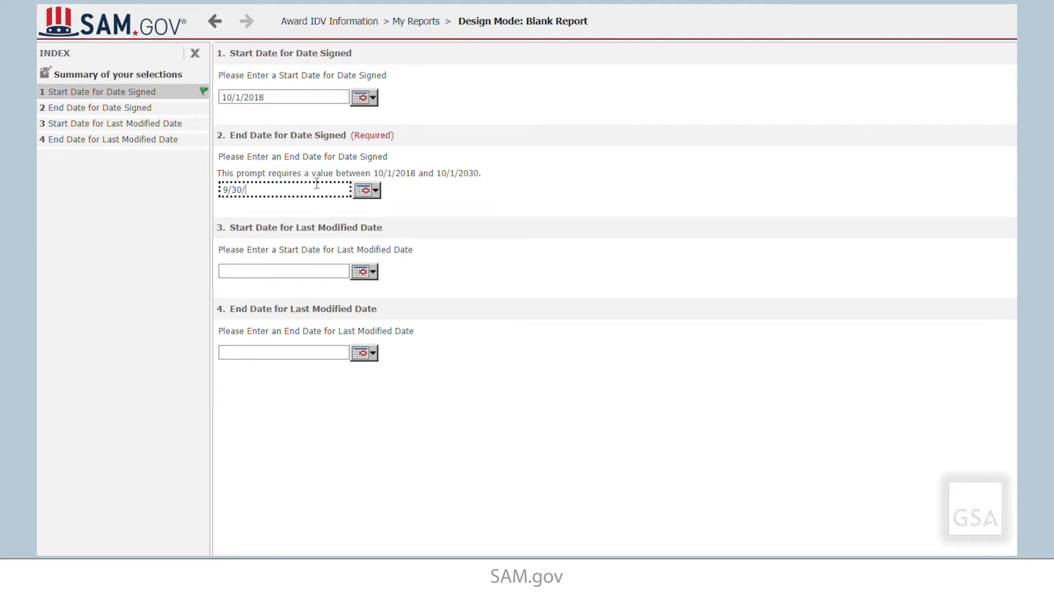
text(/2019)
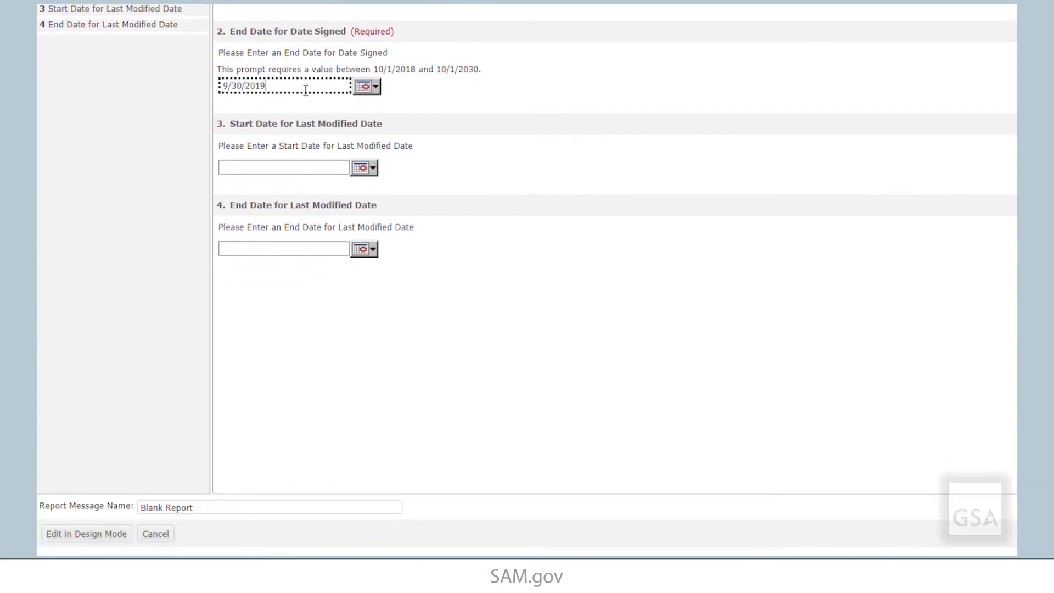
click(90, 533)
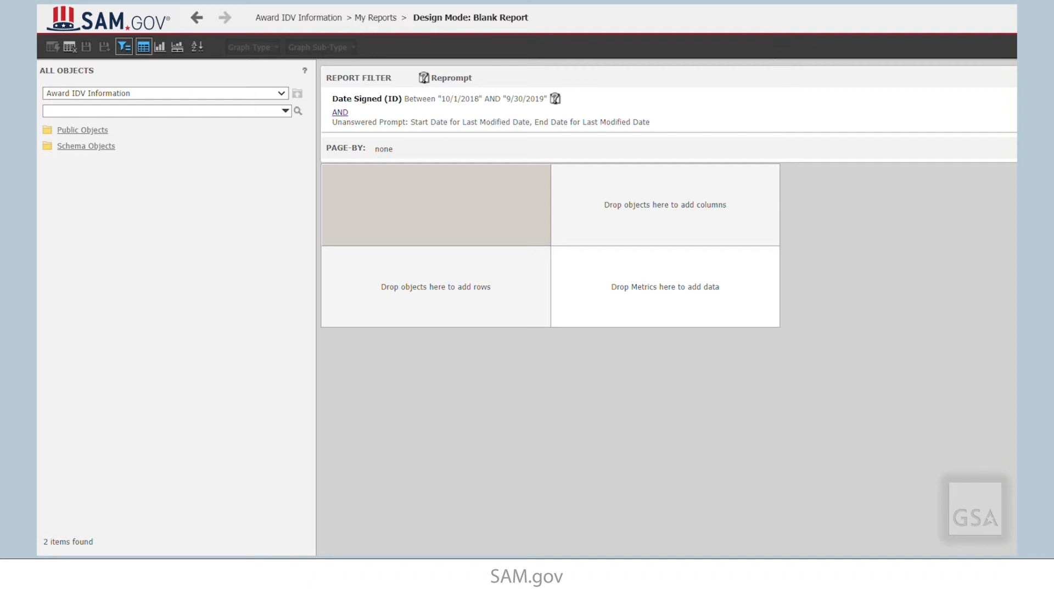
Add the attributes Contracting Department Name, Contracting Department ID, Contracting Agency ID and Contracting Agency Name from Department and Agency Information to the report.
click(99, 147)
click(80, 132)
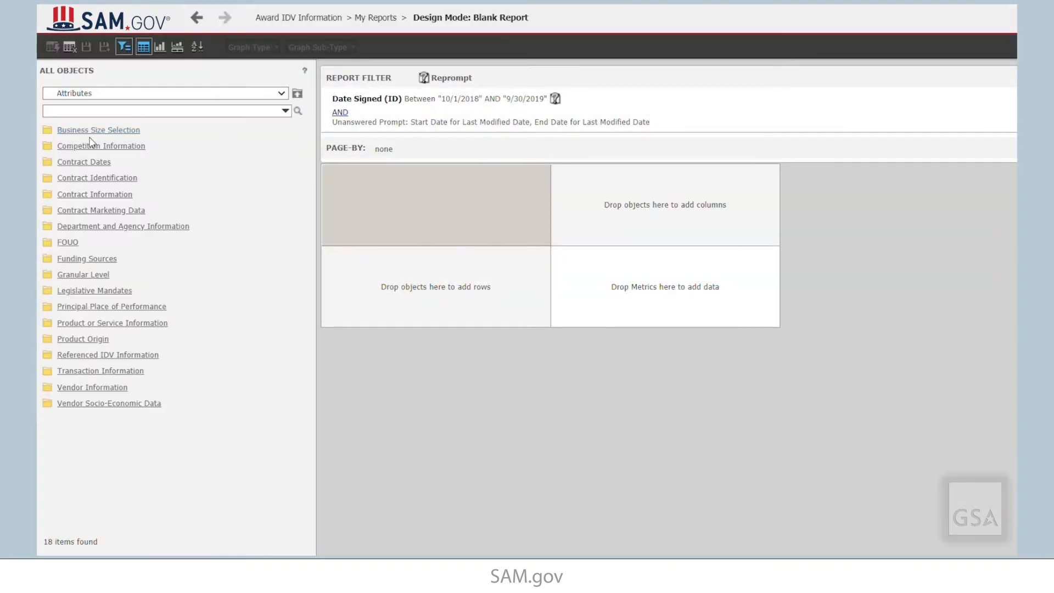
click(171, 226)
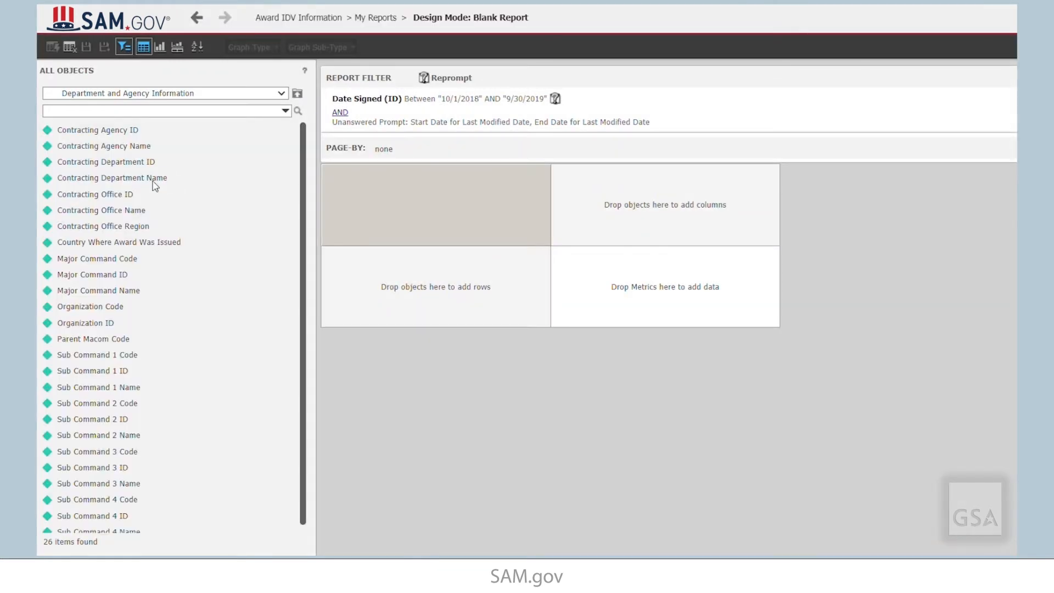
double_click(154, 180)
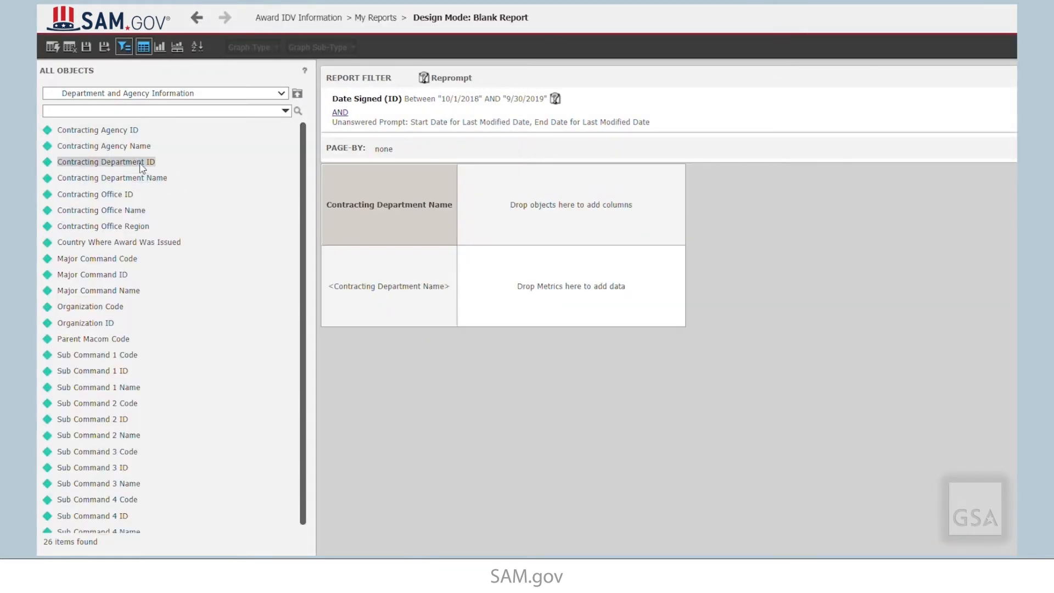
double_click(141, 163)
double_click(126, 131)
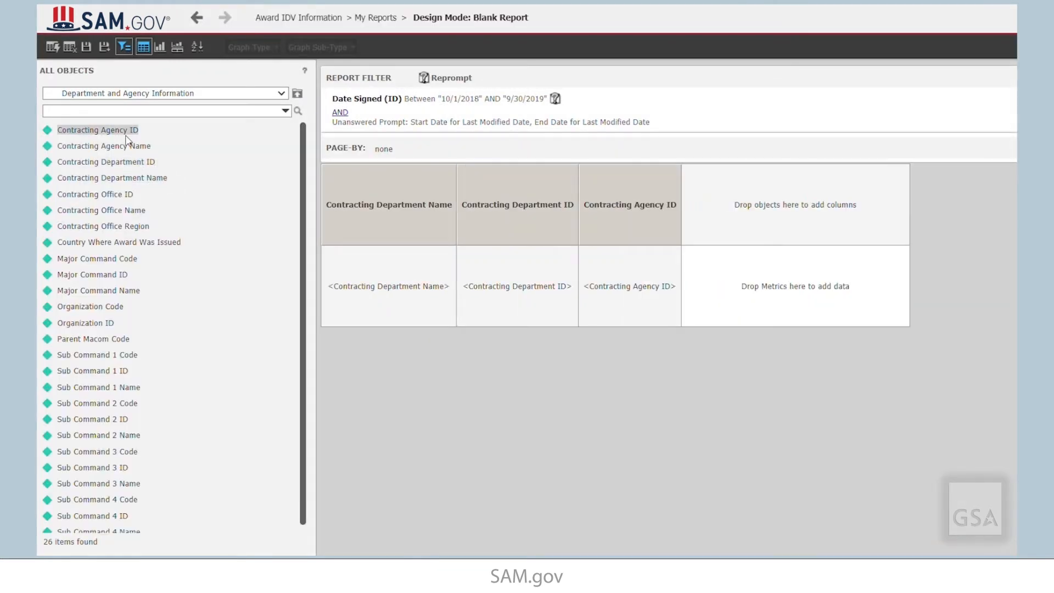
click(131, 149)
double_click(130, 149)
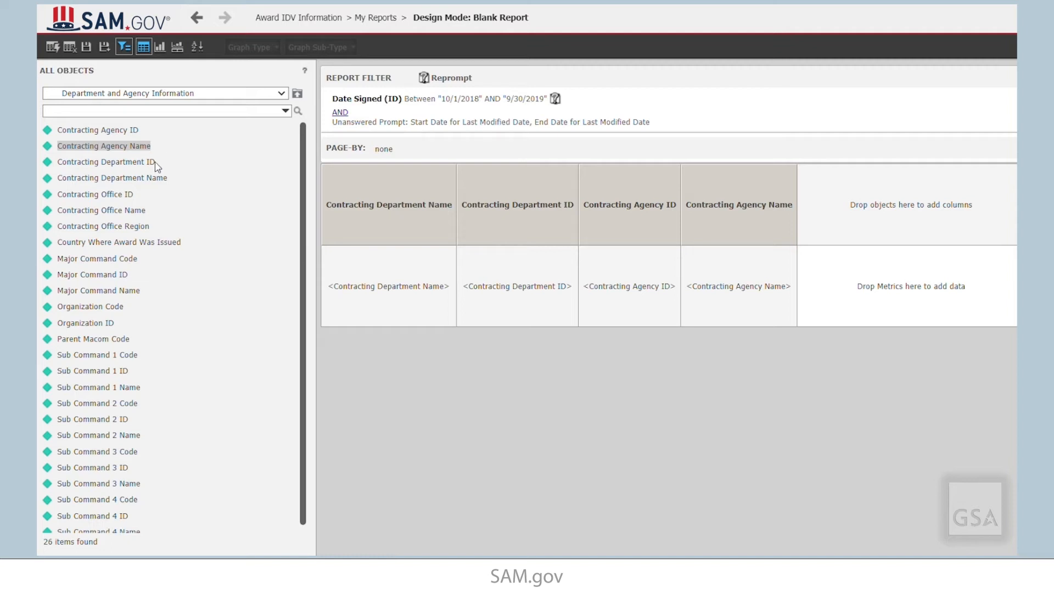
Add a report filter requiring Contracting Department ID to equal 4700.
click(130, 165)
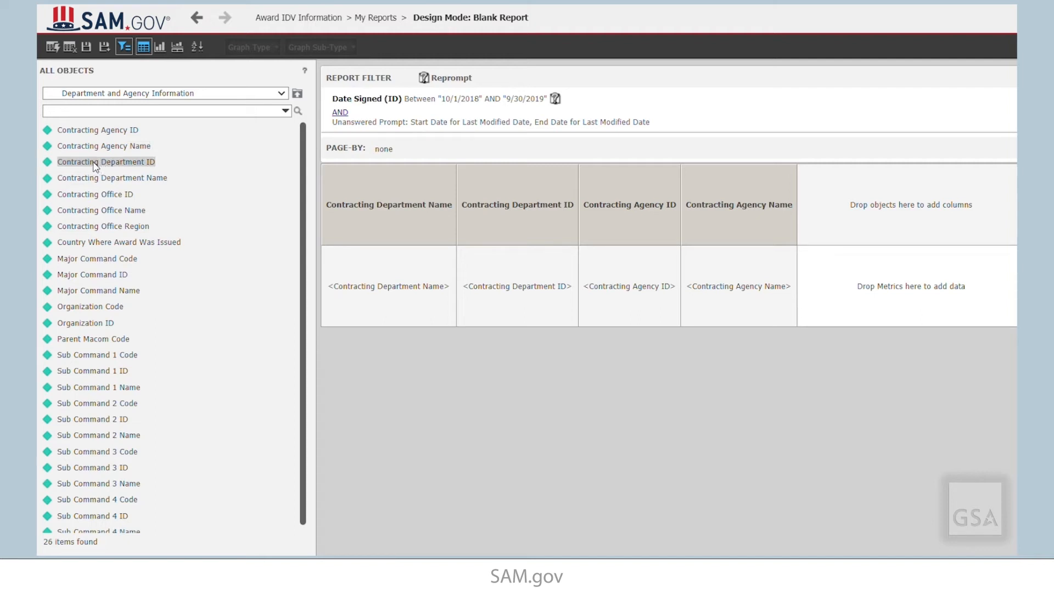
drag(95, 163, 804, 118)
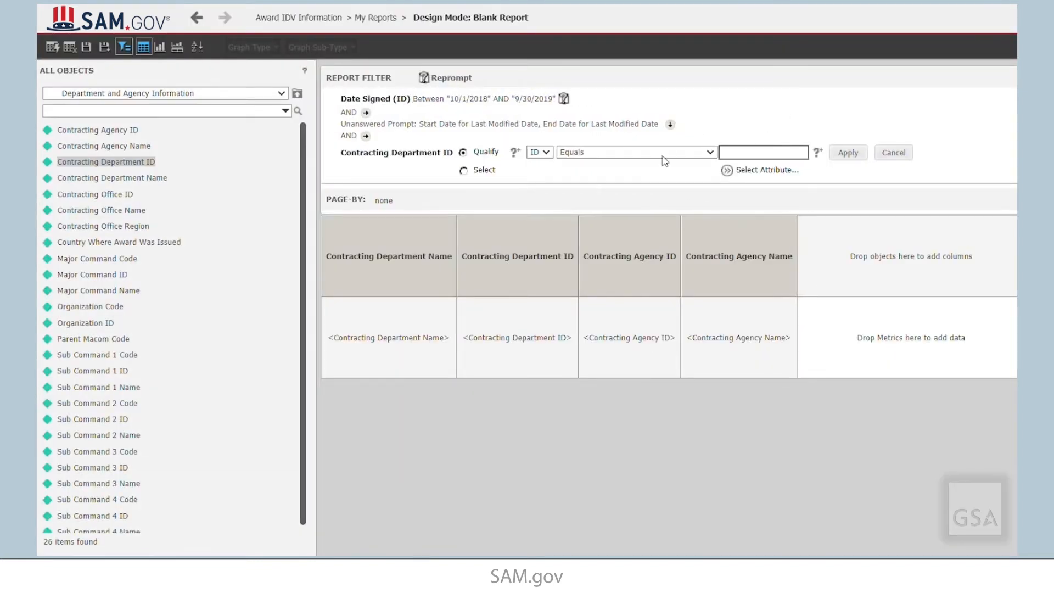
click(753, 157)
text(4700)
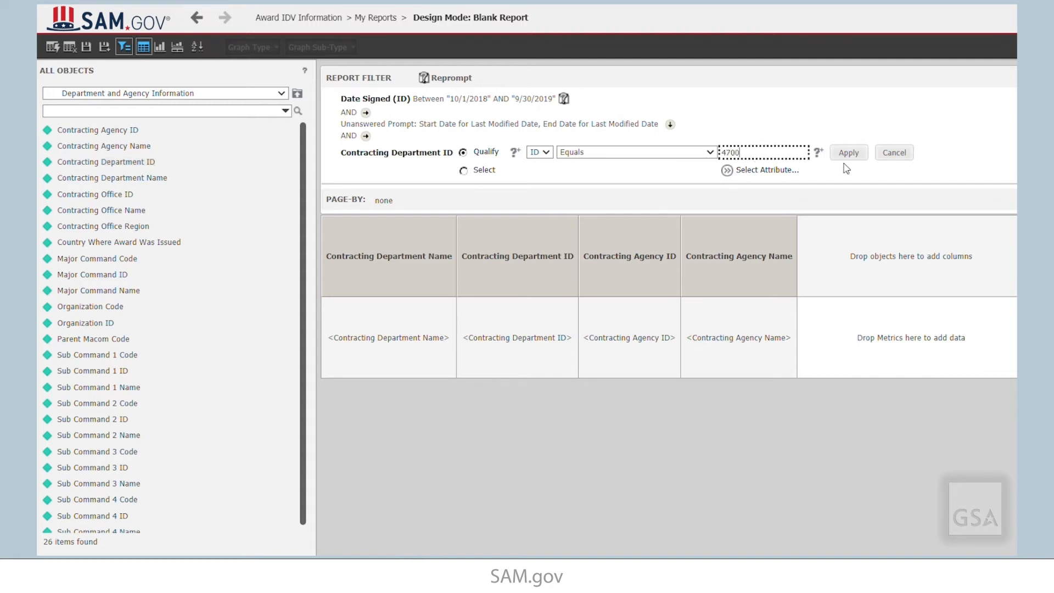
click(847, 155)
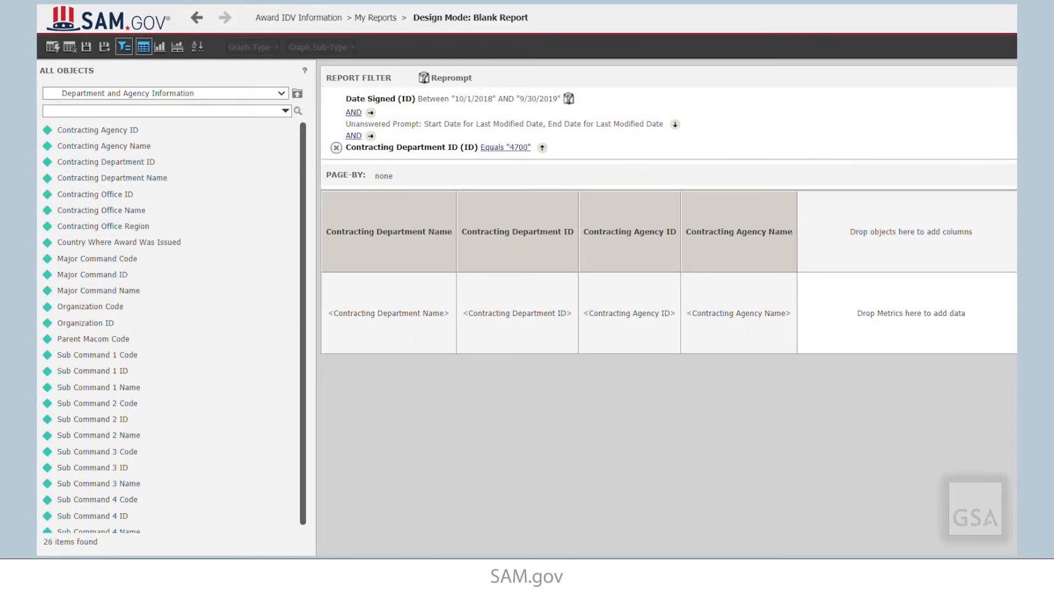
Search all attributes for NAICS and add NAICS Code and NAICS Description to the report.
click(297, 94)
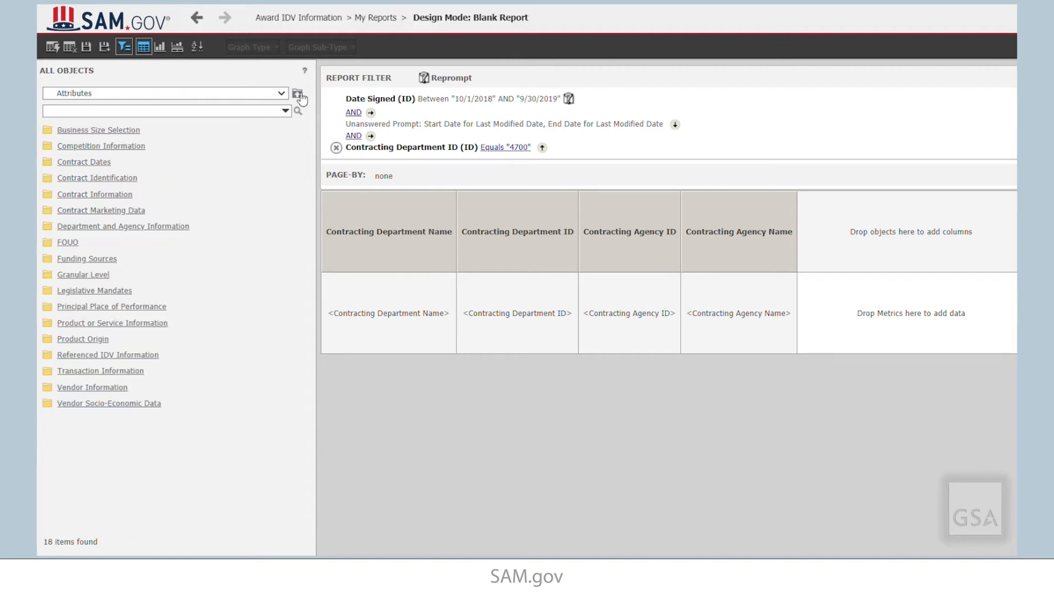
click(194, 112)
text(NIA)
text(AICS)
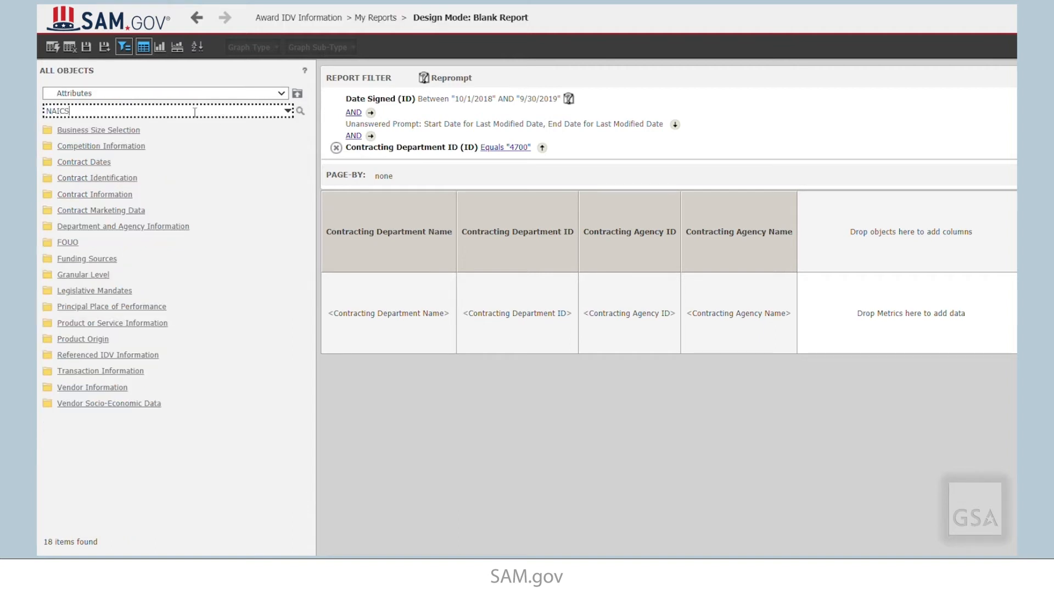
key(Return)
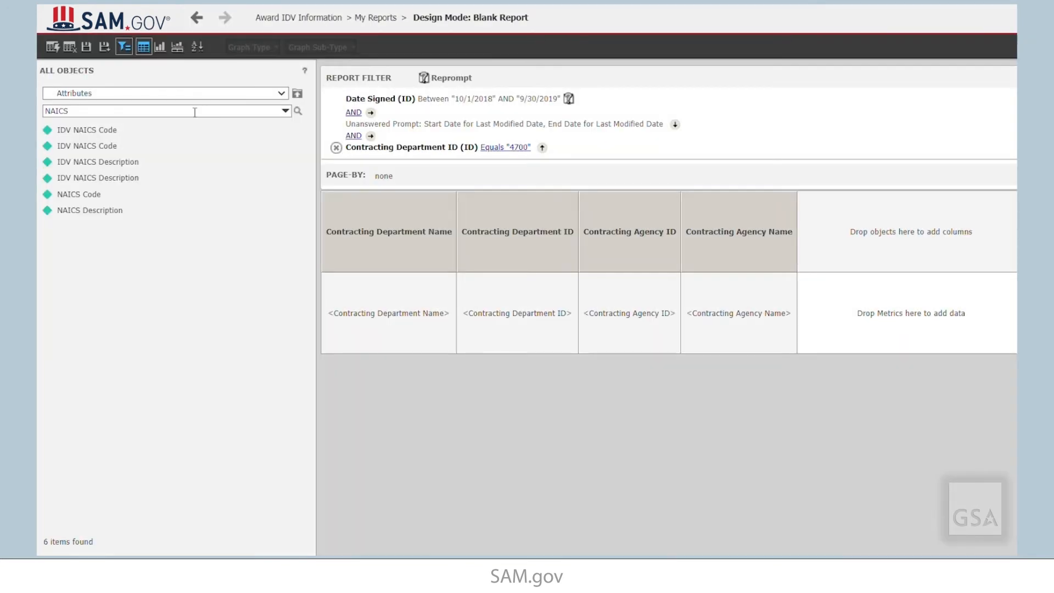
double_click(83, 195)
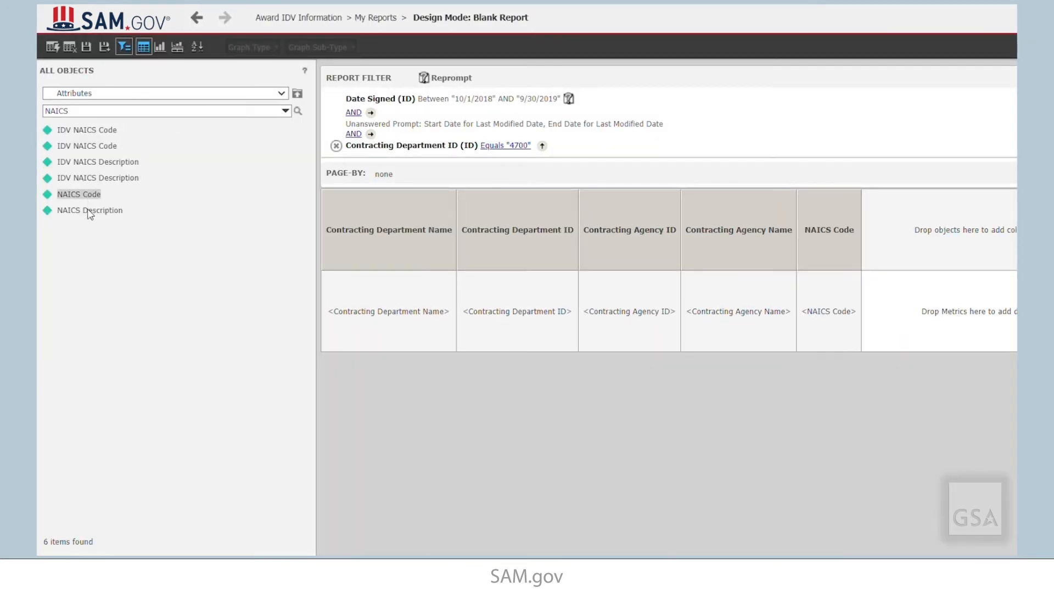
double_click(90, 211)
Search the attributes for Veteran and add Is Vendor Business Type - Veteran Owned Business to the report.
click(172, 114)
drag(157, 116, 38, 83)
text(Veteran)
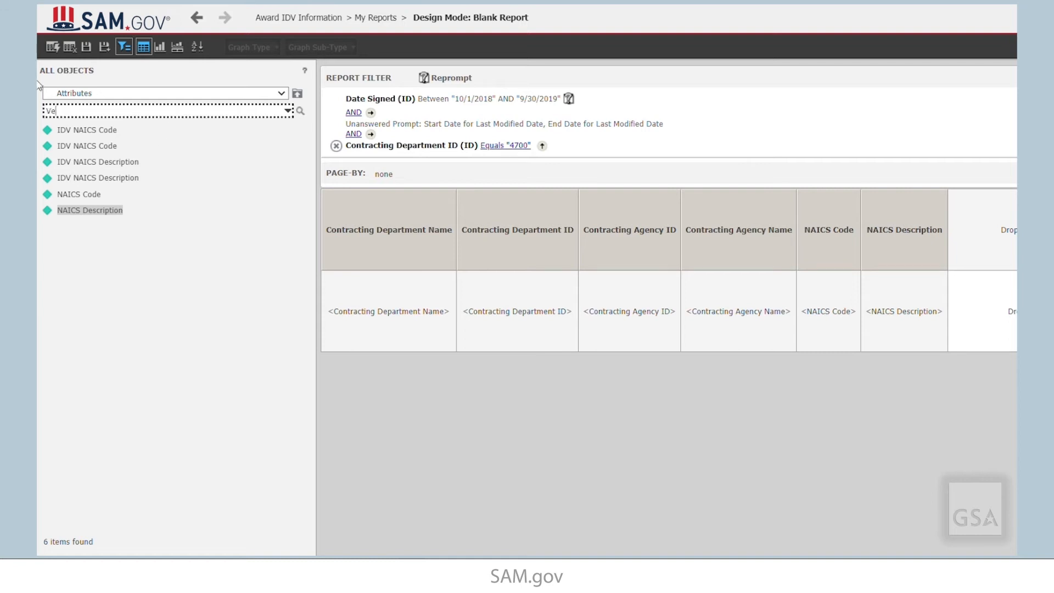
key(Return)
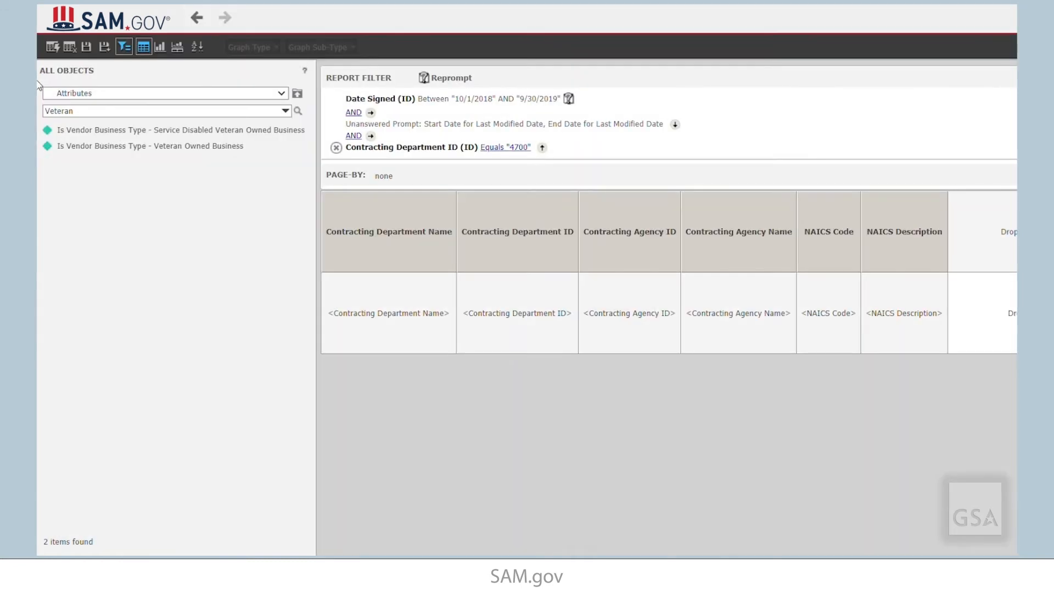
click(127, 150)
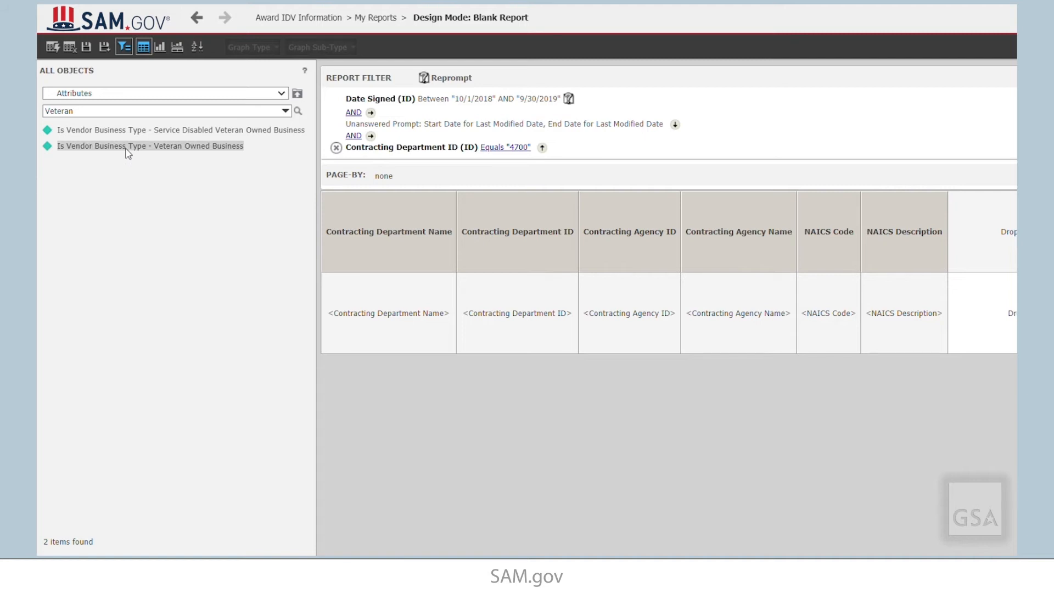
double_click(148, 147)
Add a report filter on Is Vendor Business Type - Veteran Owned Business, selecting the value YES in the list.
drag(151, 152, 812, 119)
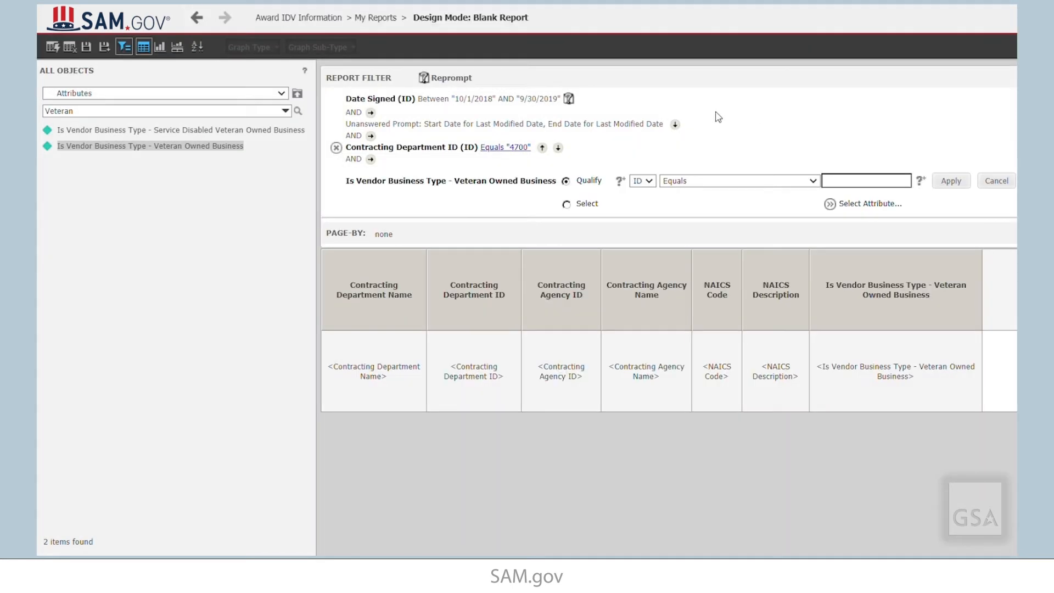
click(566, 205)
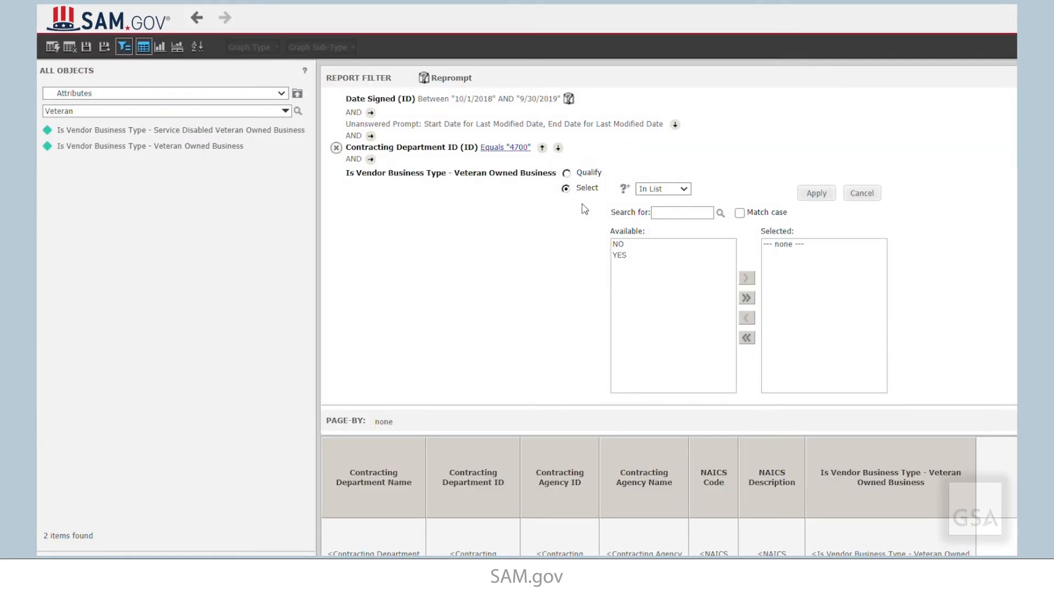
click(625, 257)
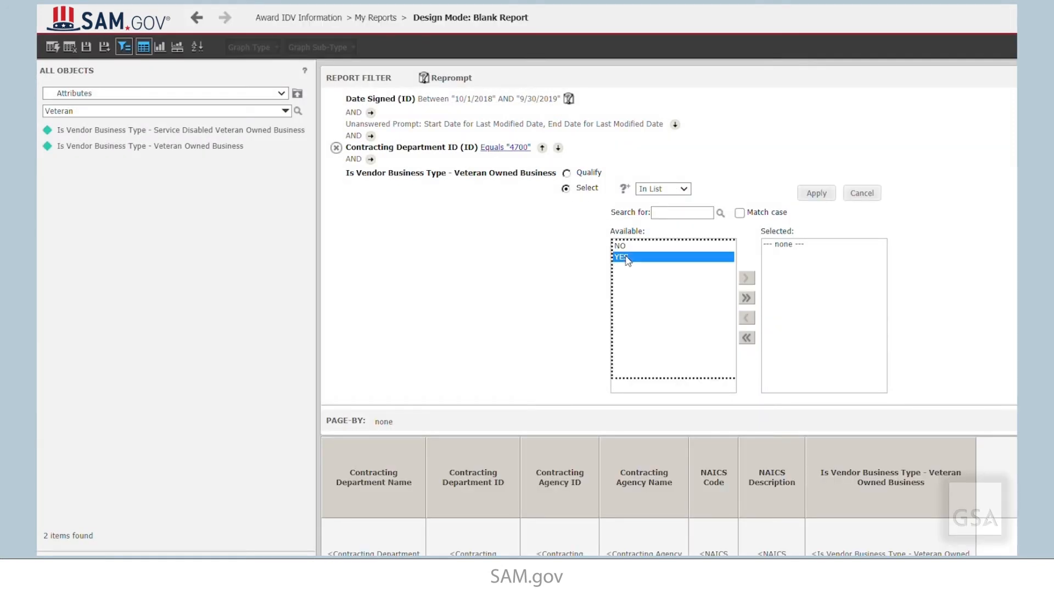
double_click(650, 258)
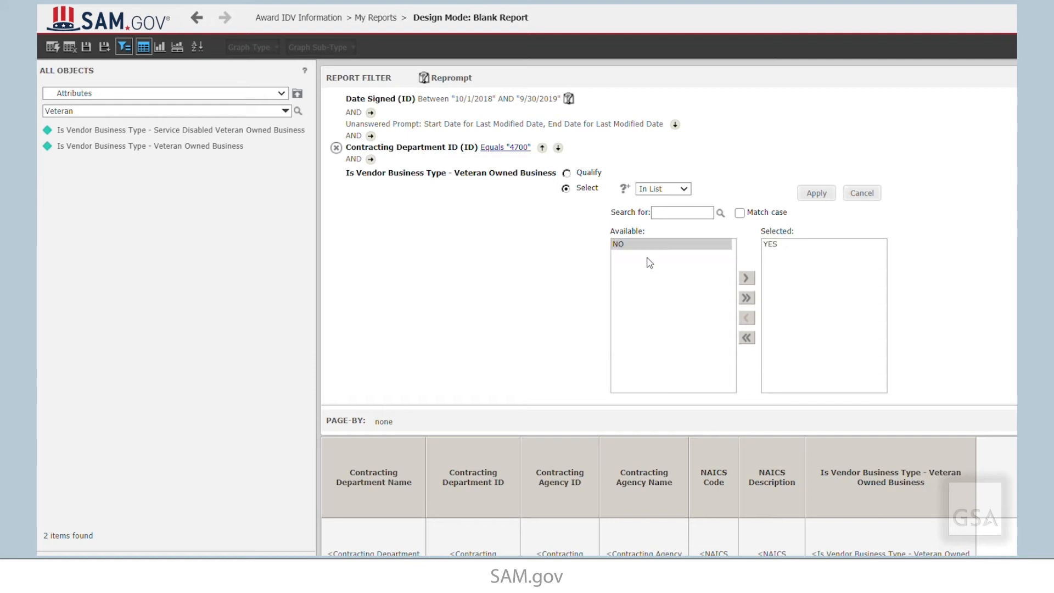
click(785, 246)
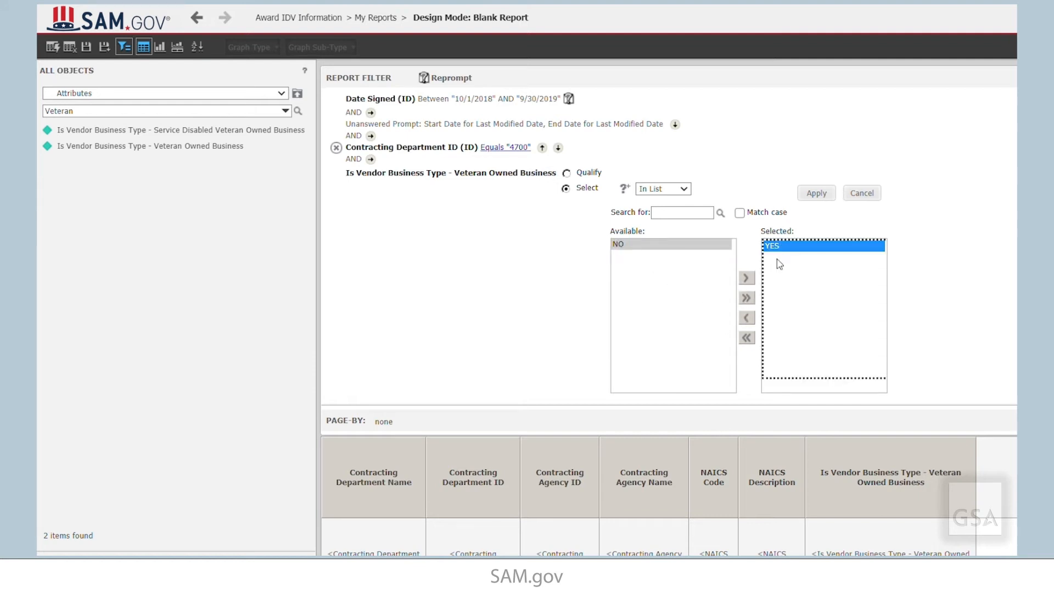
click(748, 319)
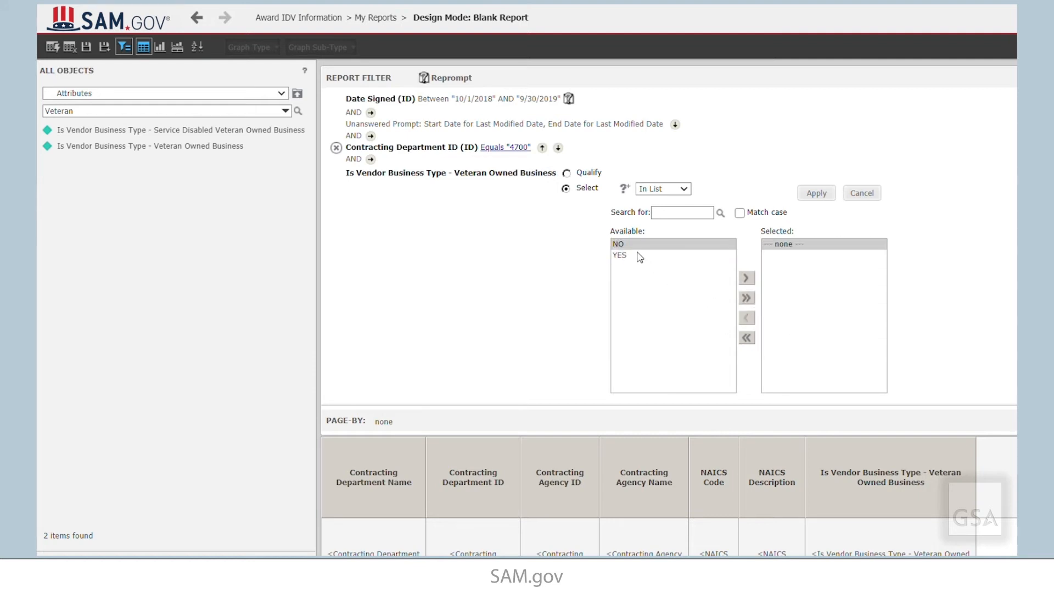
click(640, 257)
click(748, 280)
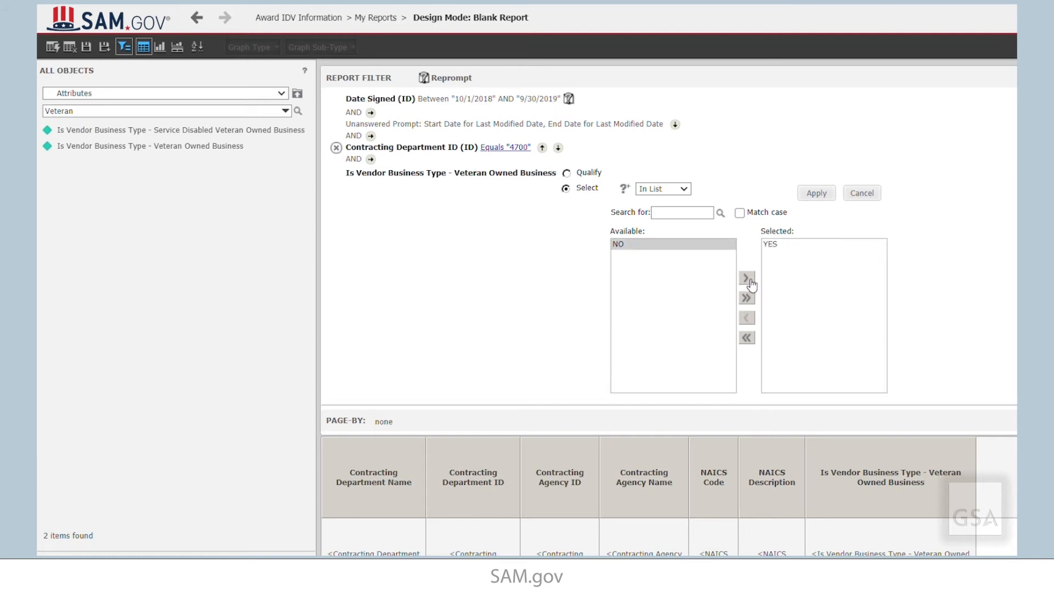
click(814, 195)
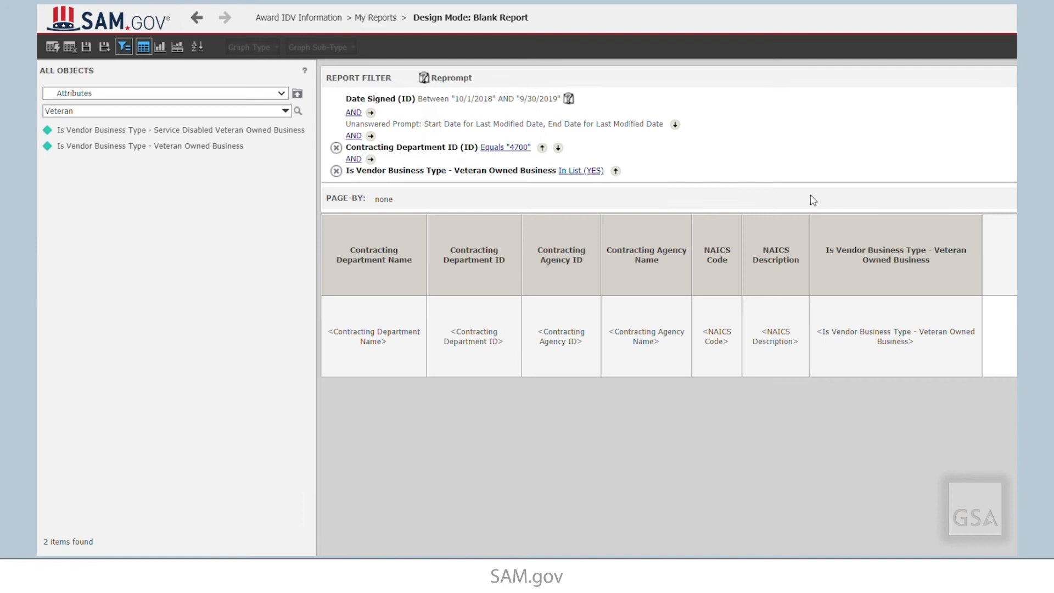
Add the Dollars Obligated metric from the public Metrics objects to the report.
click(281, 94)
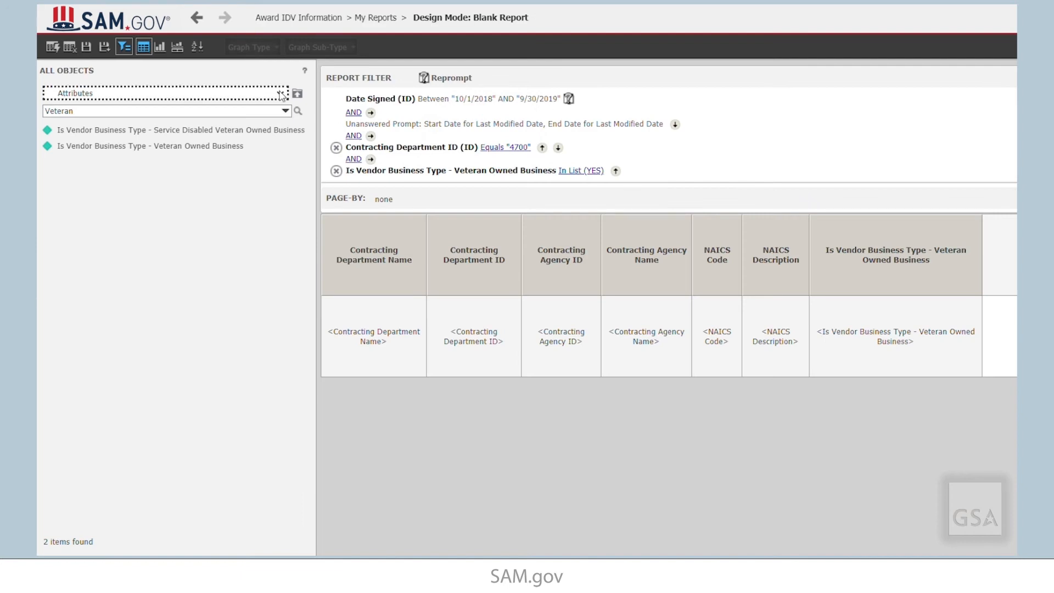
click(224, 107)
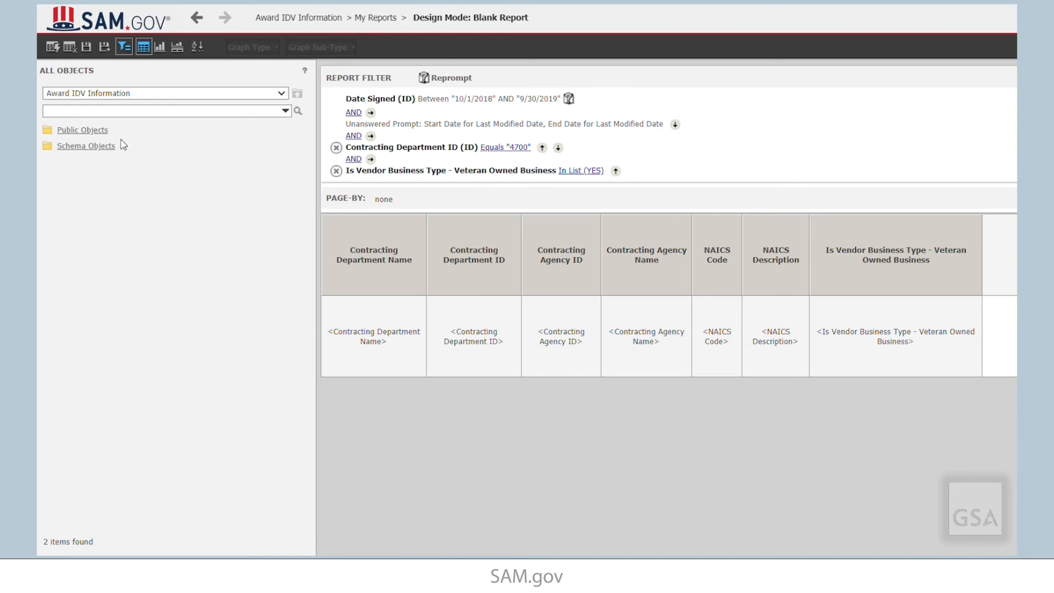
click(97, 131)
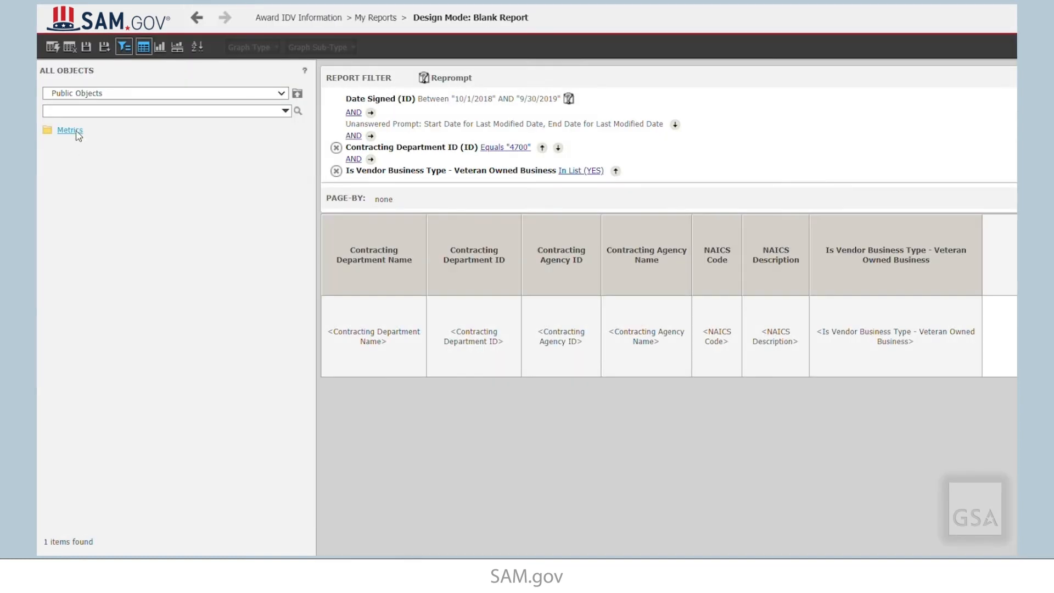
click(76, 133)
click(82, 146)
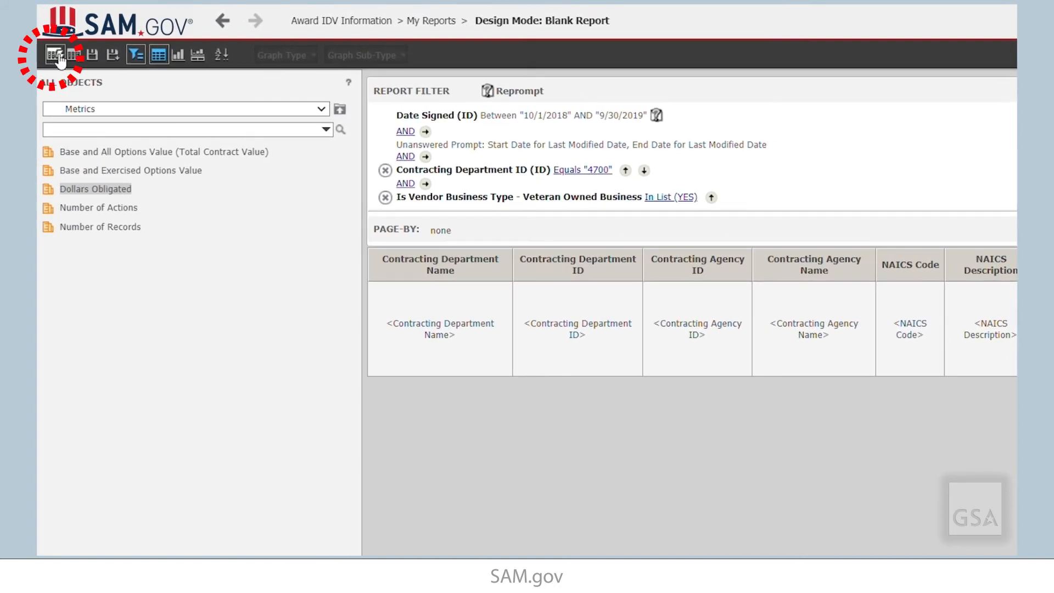
Run the report and add a view filter condition that keeps only the Highest 10 by Dollars Obligated.
click(55, 55)
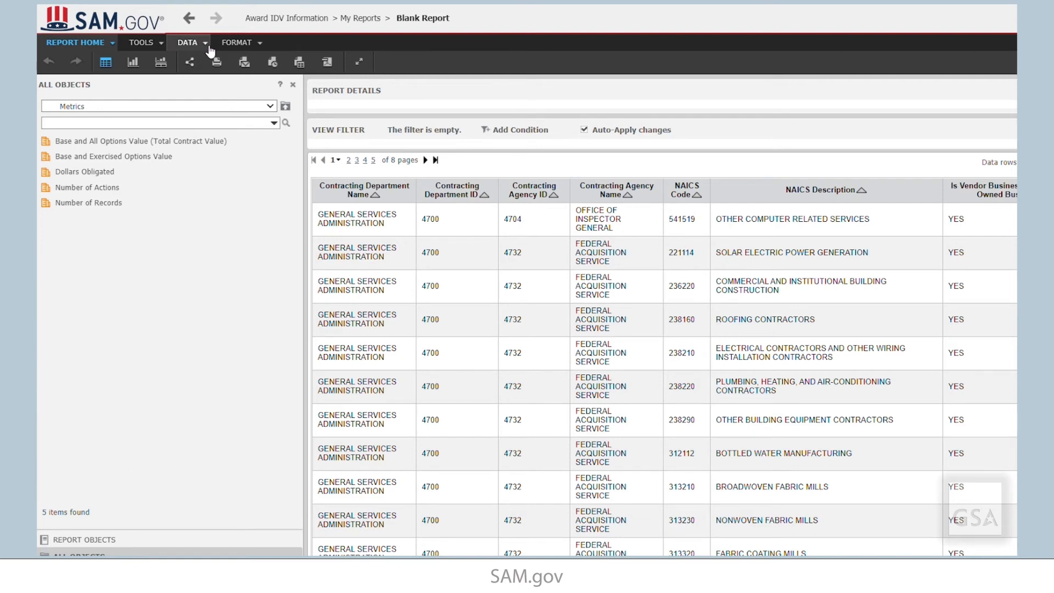
click(211, 51)
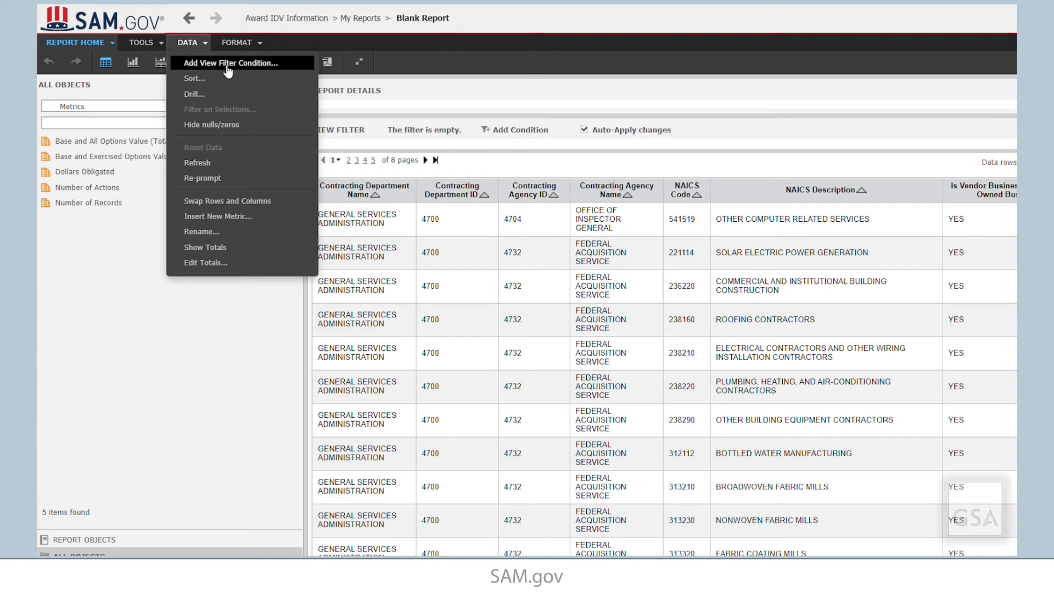
click(228, 64)
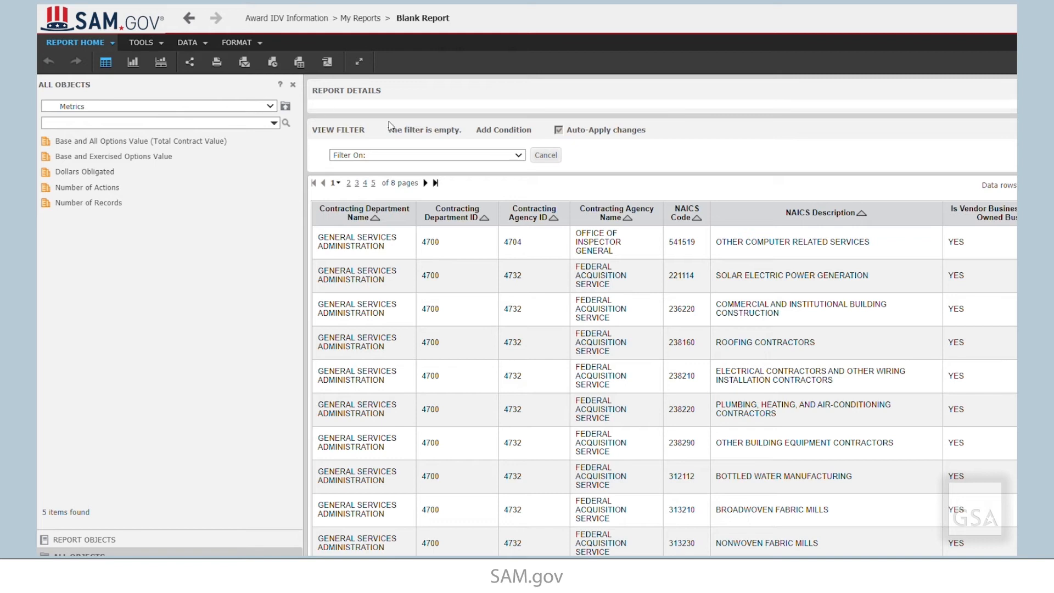
click(519, 157)
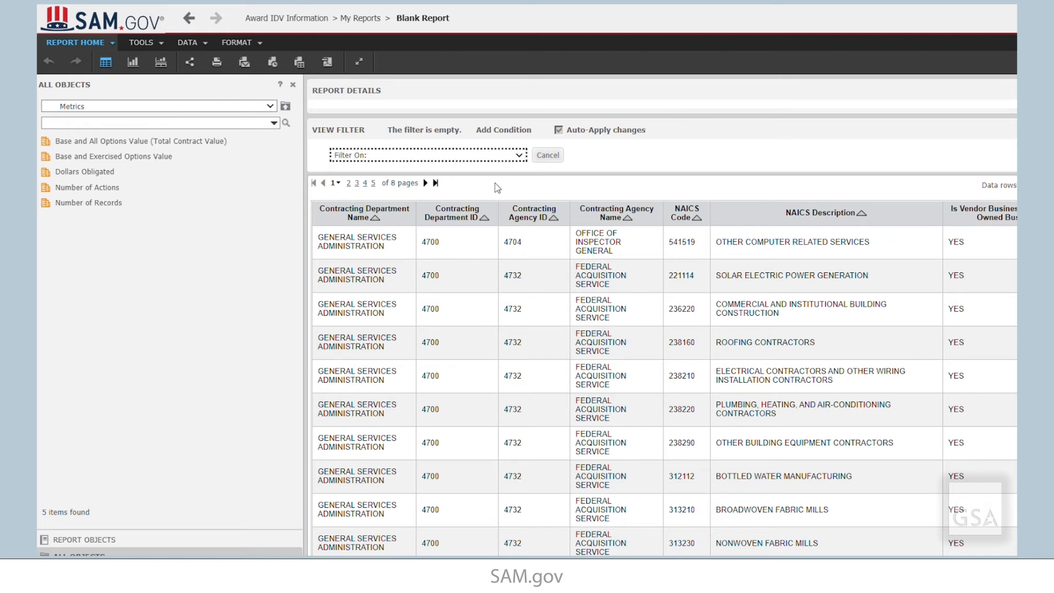
click(469, 246)
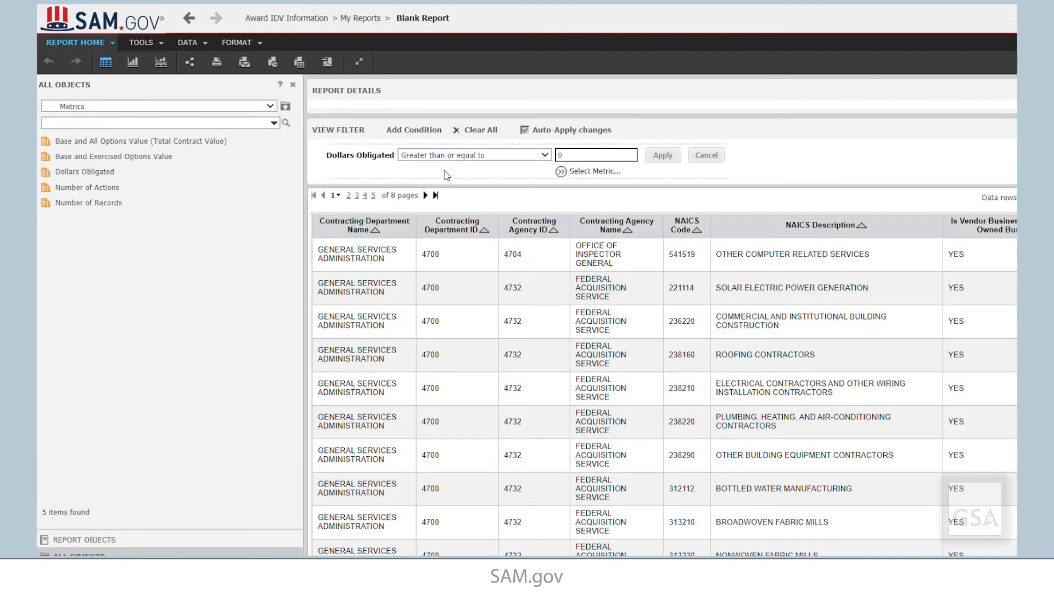
click(547, 156)
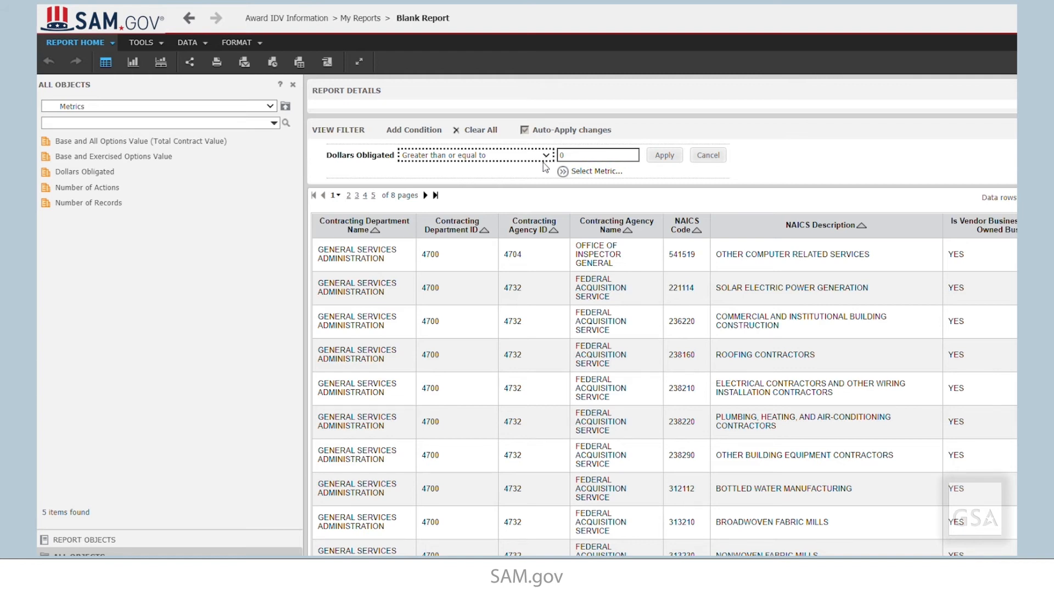
click(523, 287)
click(608, 160)
drag(608, 162, 529, 160)
text(10)
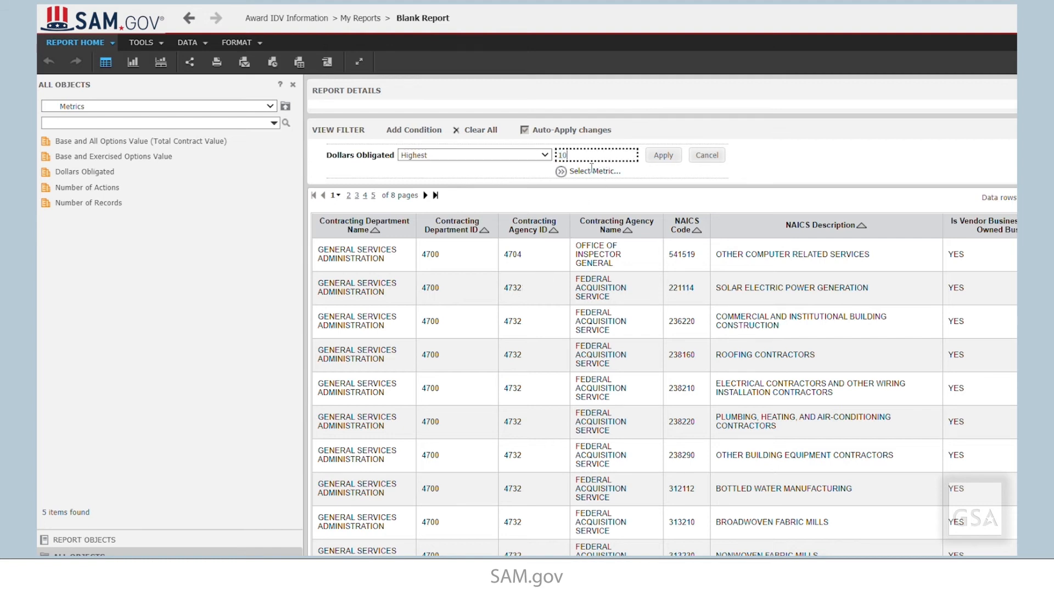
click(663, 155)
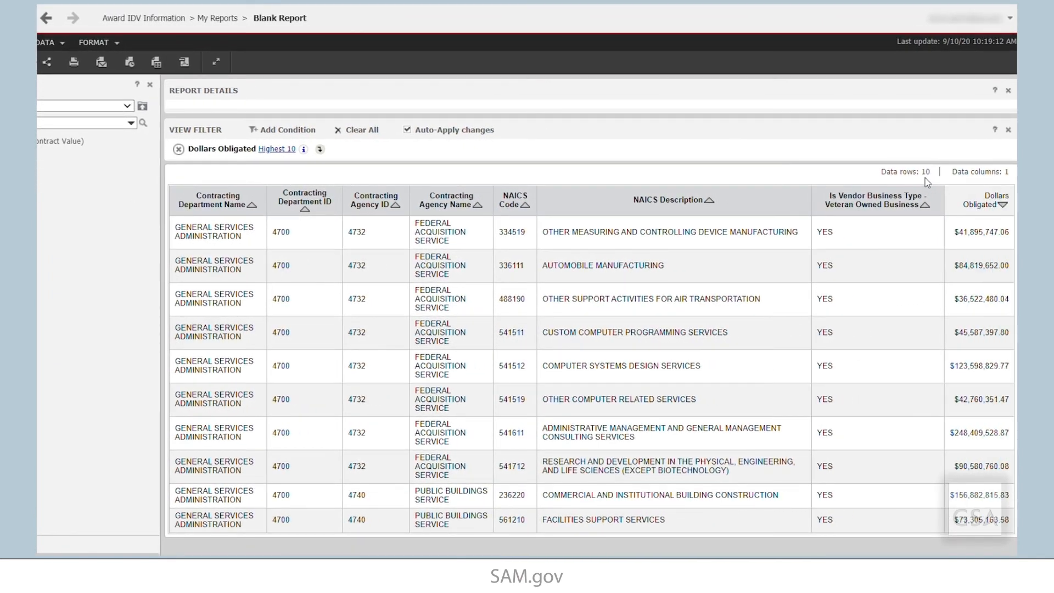
Sort the report by NAICS Description in descending order and save it in My Reports as GSA Procurements.
click(710, 201)
click(709, 202)
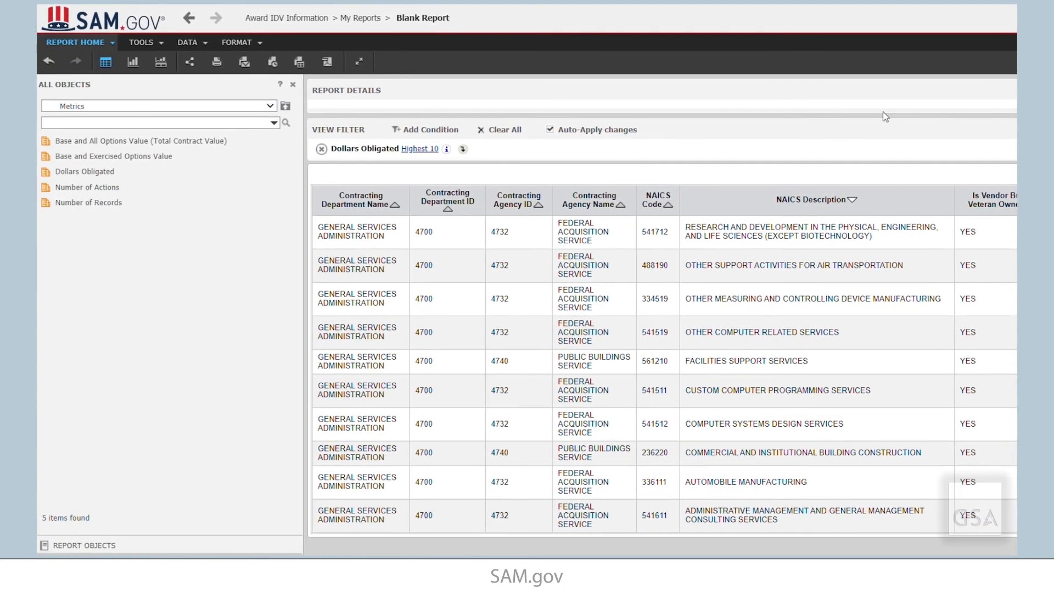
click(113, 43)
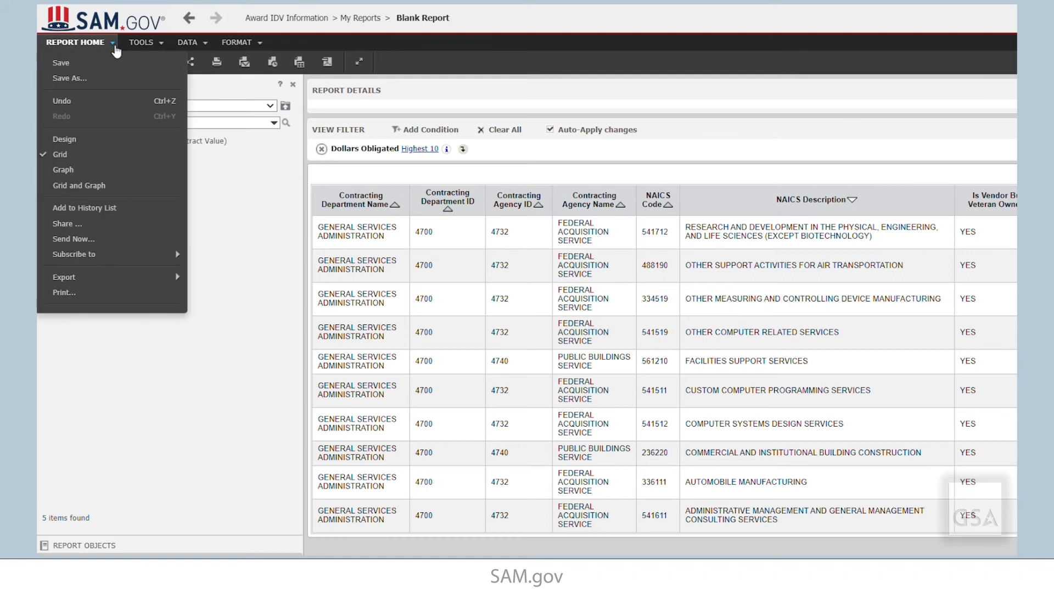
click(104, 79)
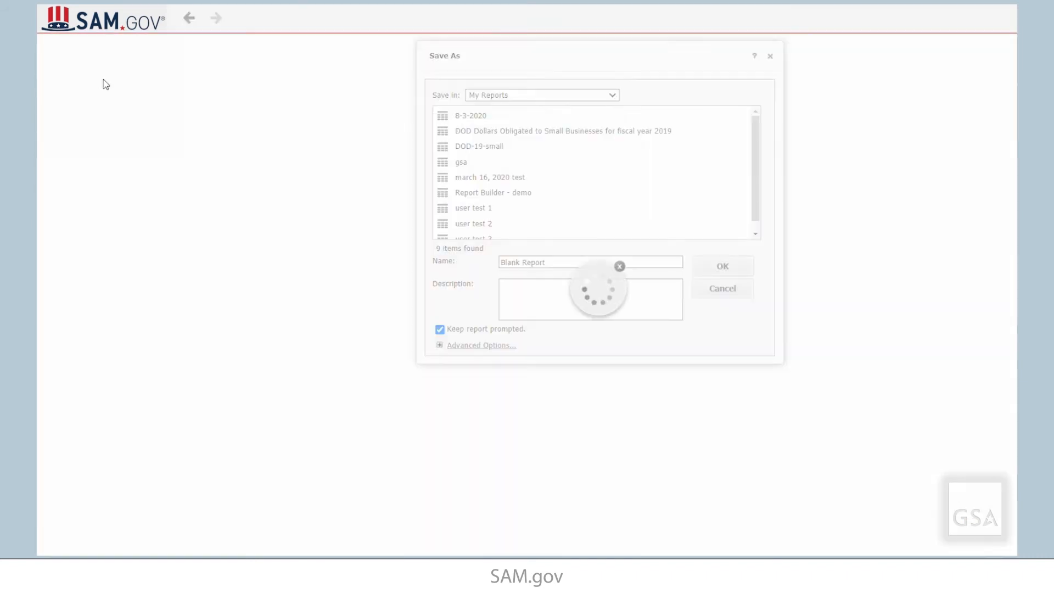
text(GSA Procurements)
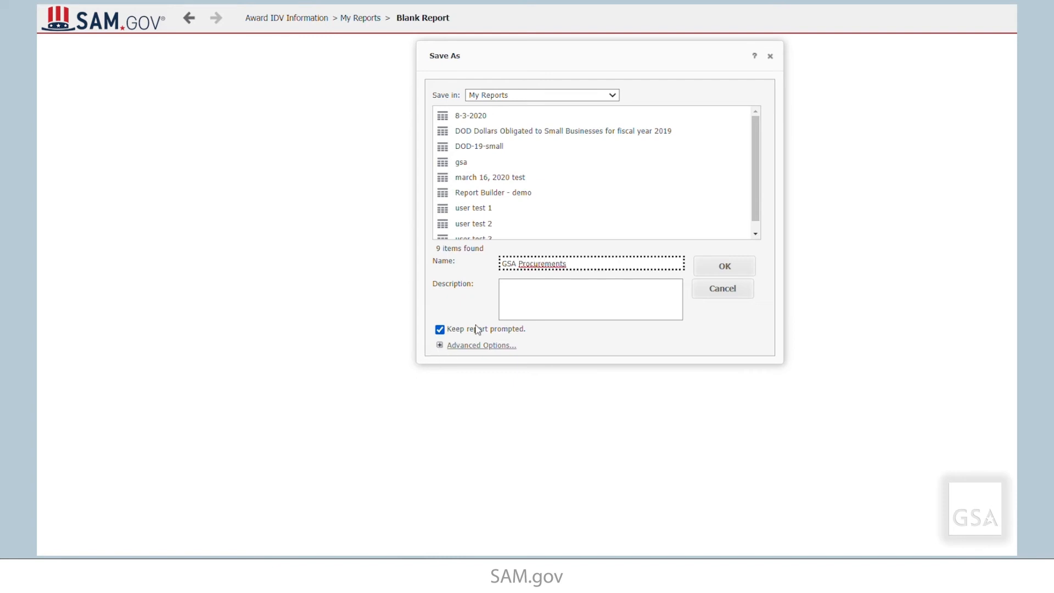
click(721, 266)
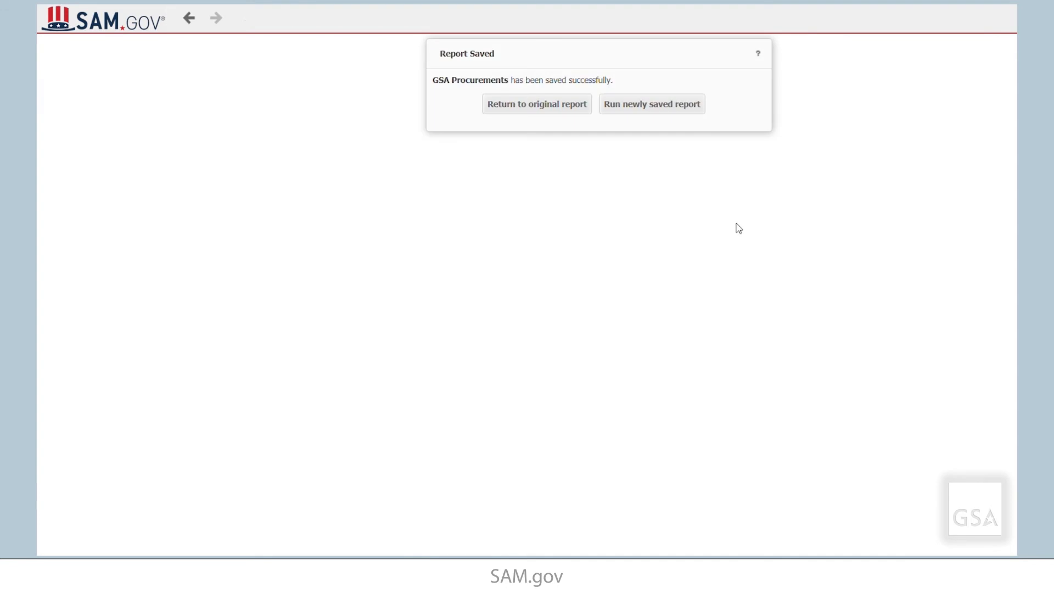
Run the newly saved GSA Procurements report with its existing prompt dates and copy its share link to the clipboard.
click(658, 106)
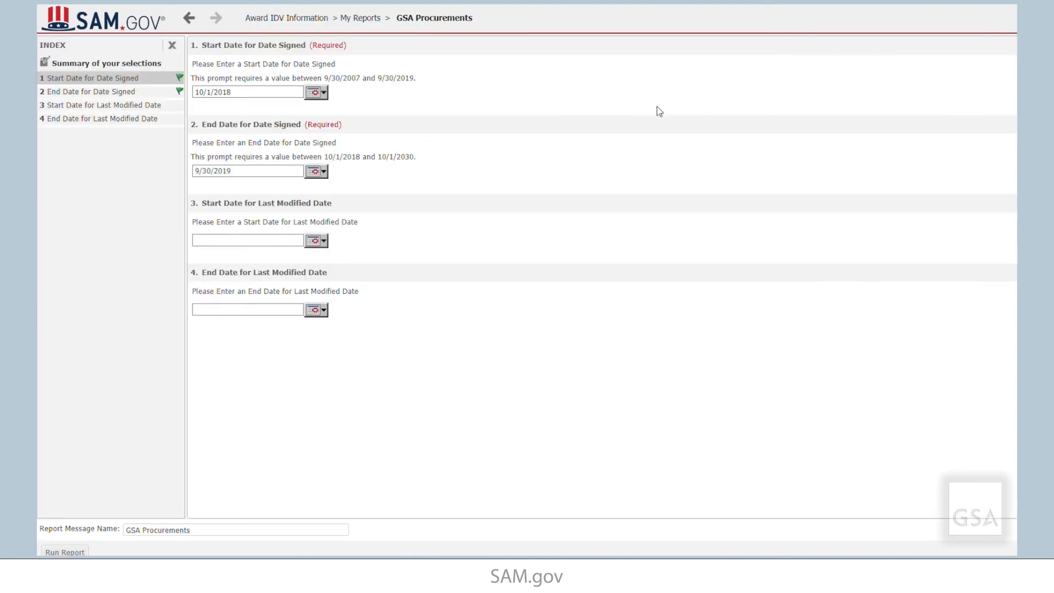
click(81, 553)
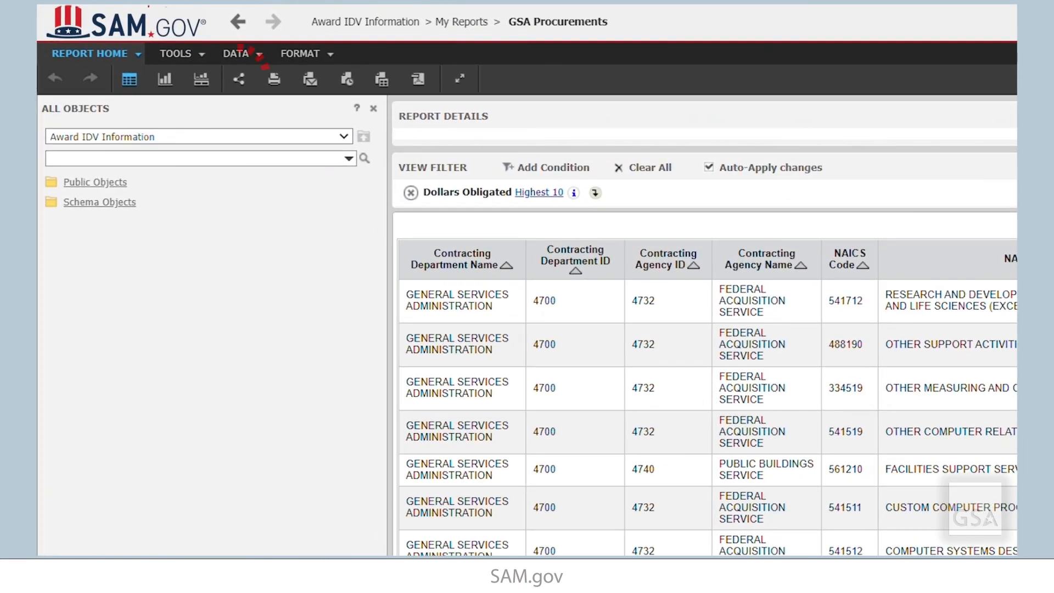
click(241, 83)
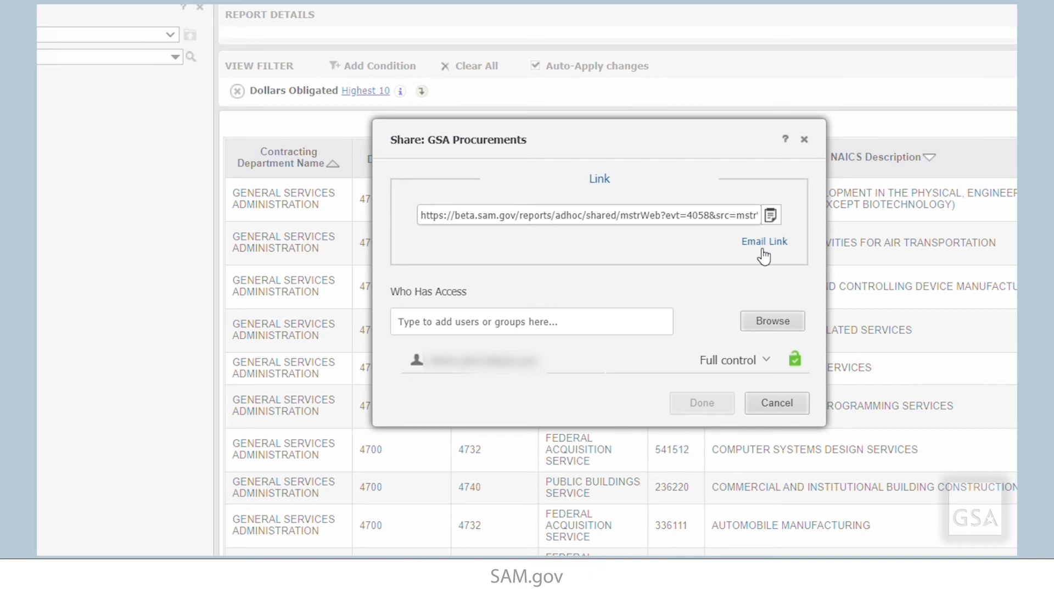
click(771, 215)
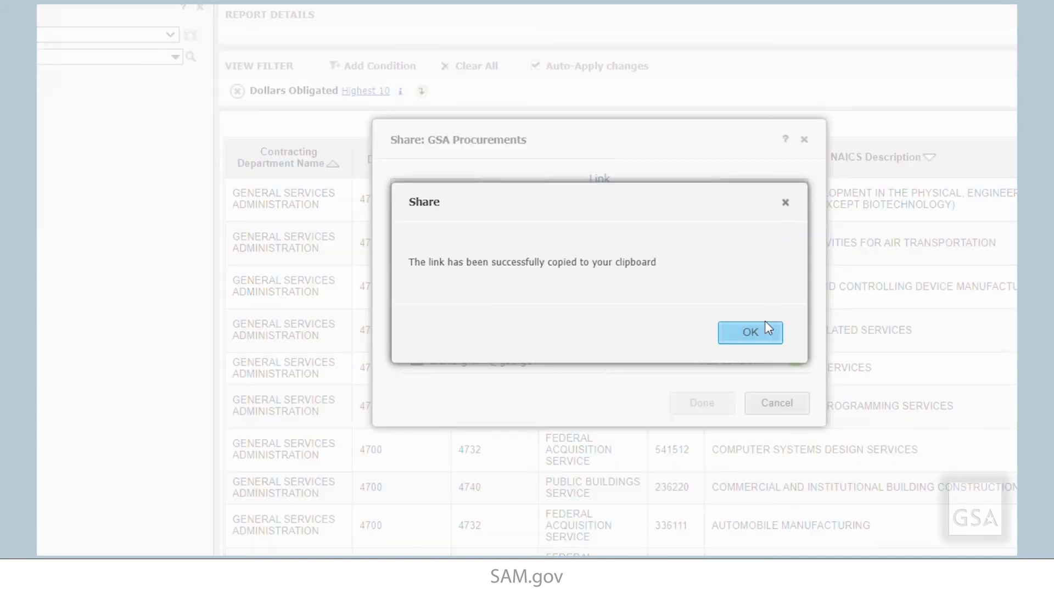
click(767, 338)
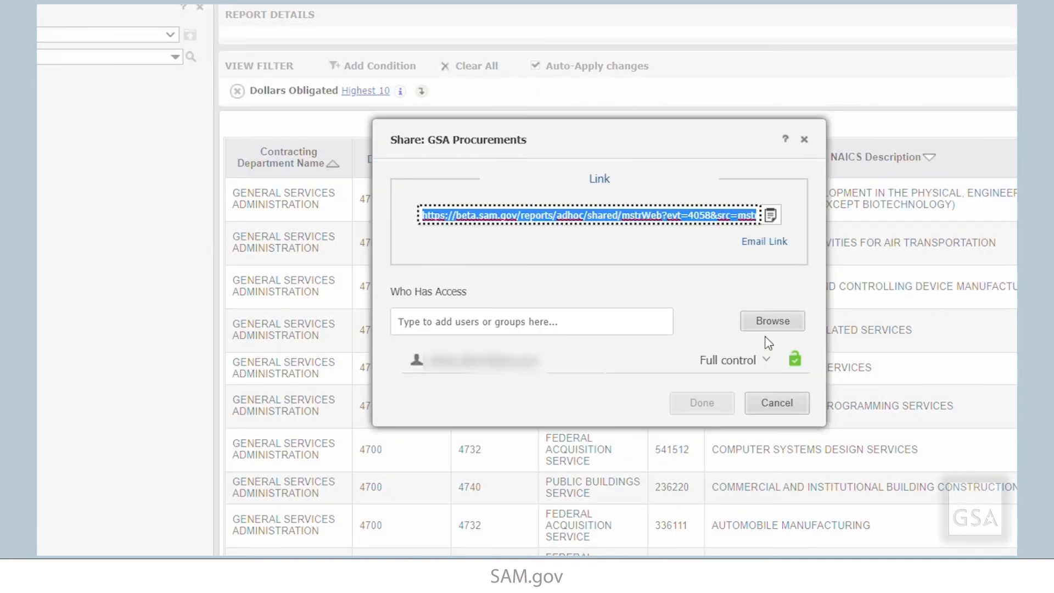
click(774, 404)
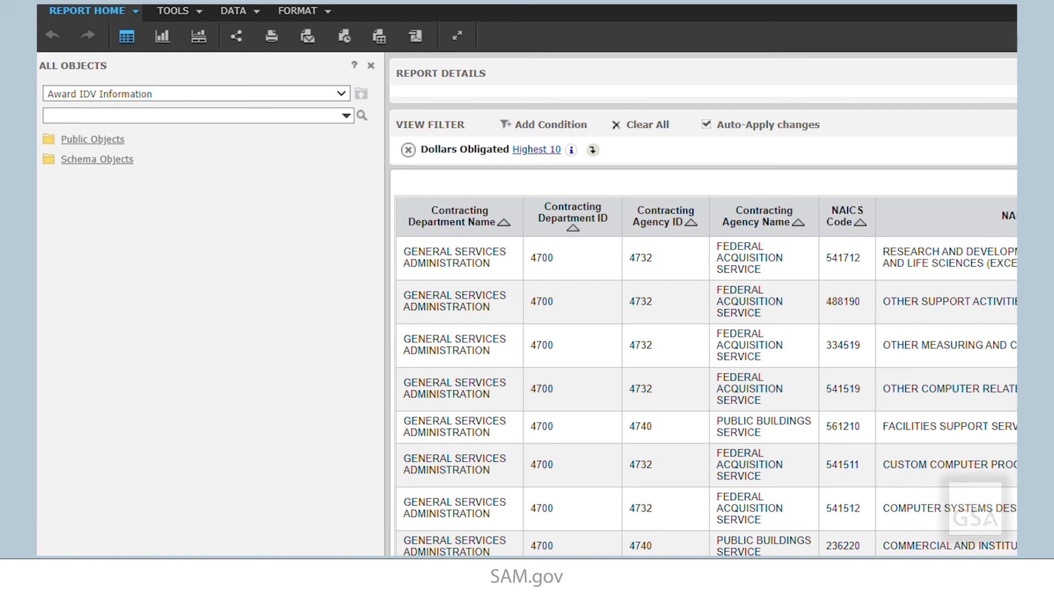
Create a daily 09:15 AM EST History List subscription that also runs immediately, and open the History List from My Reports.
click(352, 49)
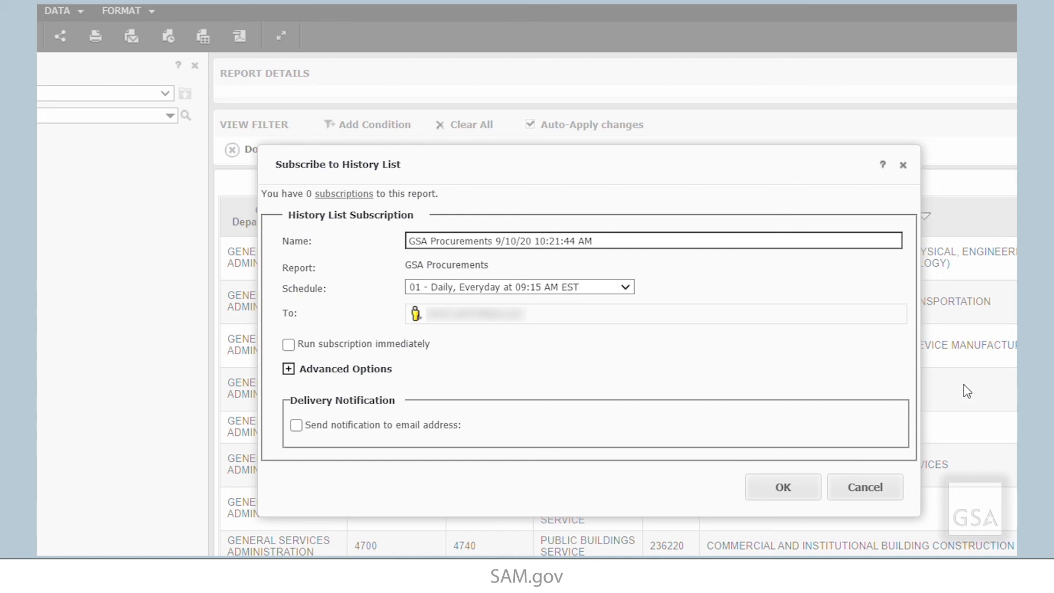
click(289, 346)
click(793, 500)
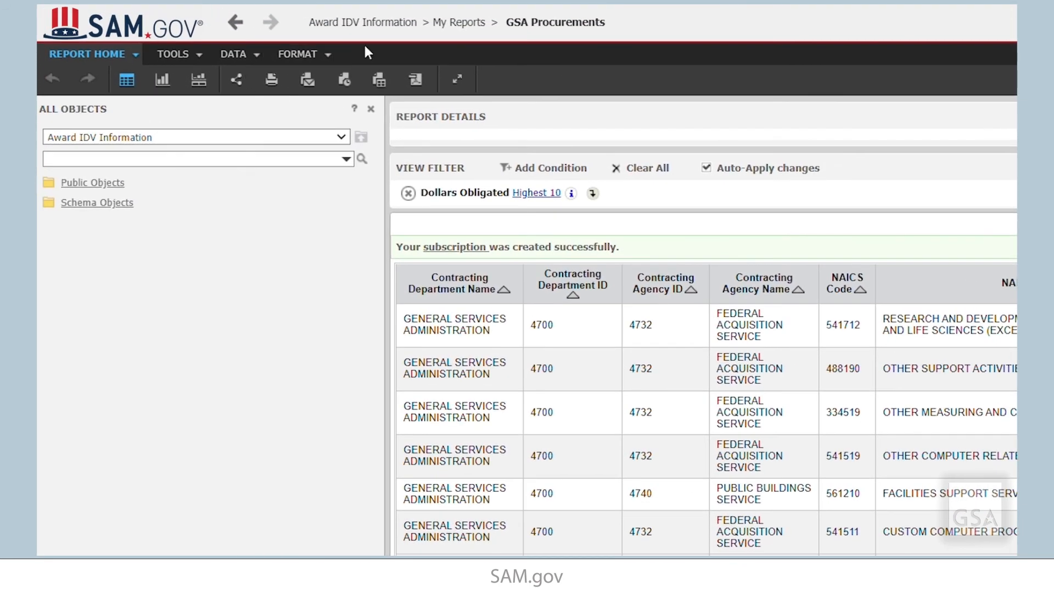
click(459, 22)
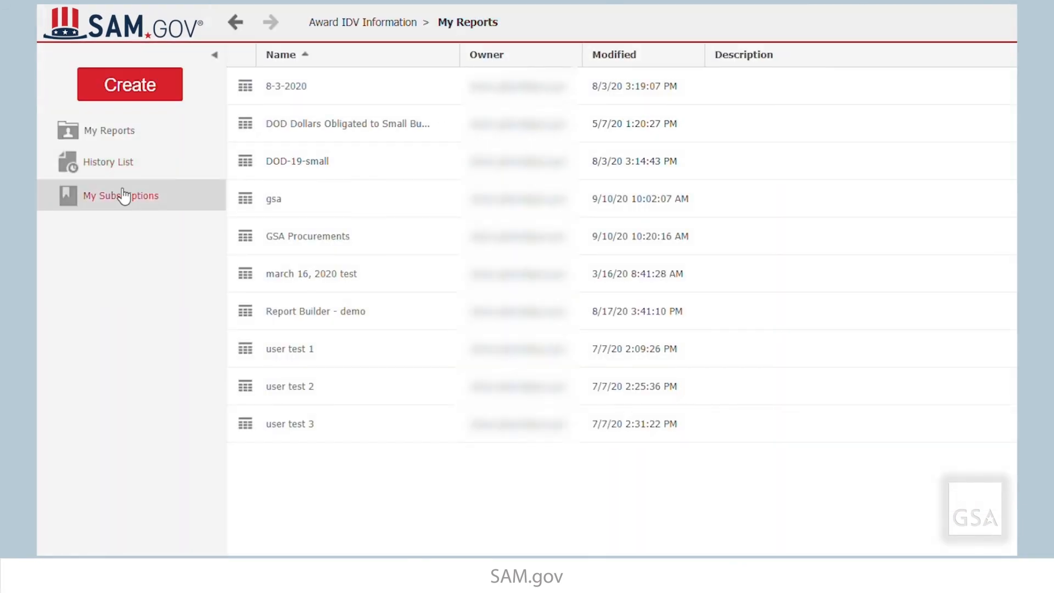
click(112, 165)
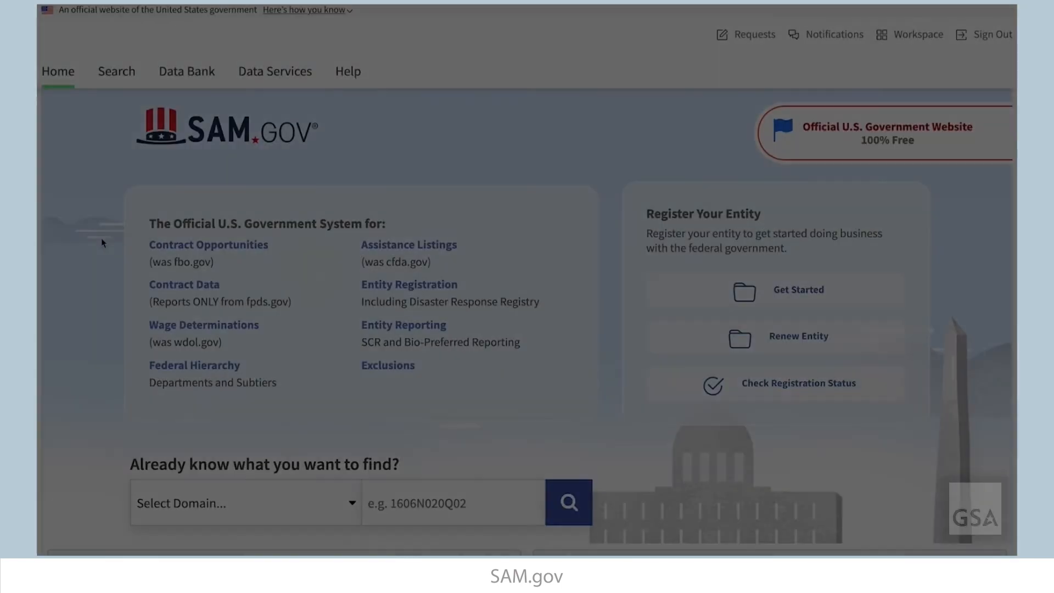
Open the Contract Data page from the SAM.gov home page and expand Full class on contract data reports.
click(179, 286)
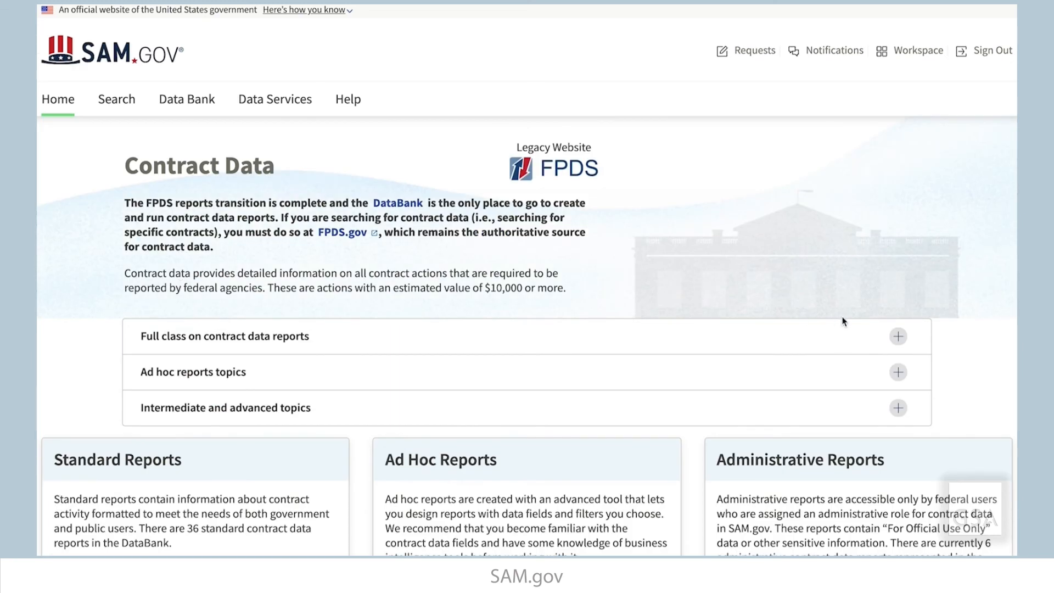
click(899, 337)
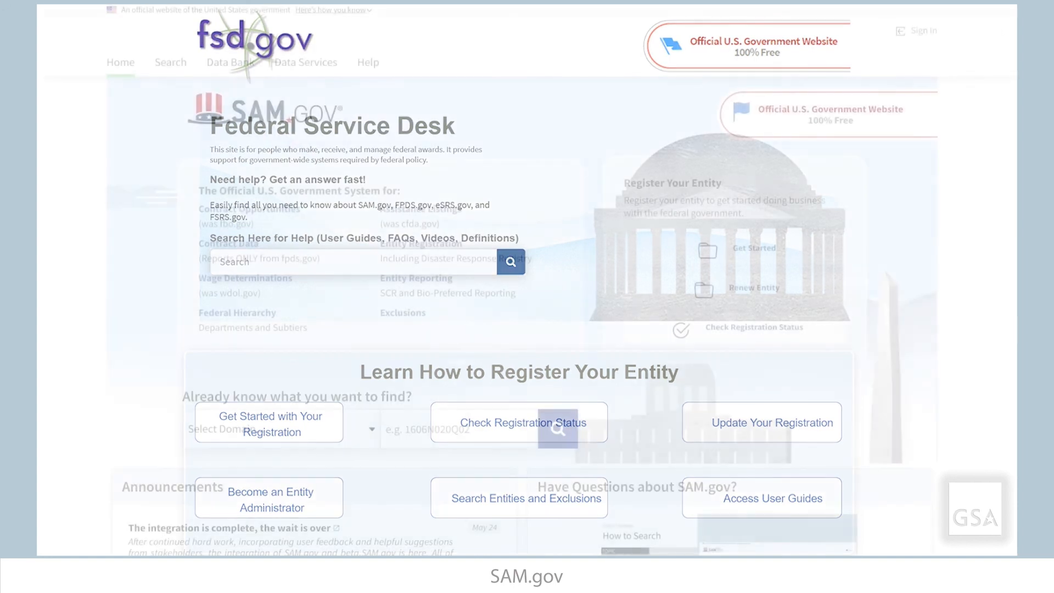
Expand the Feedback section of the SAM.gov home page and place the cursor in its comment field.
scroll(527, 280, down, 1)
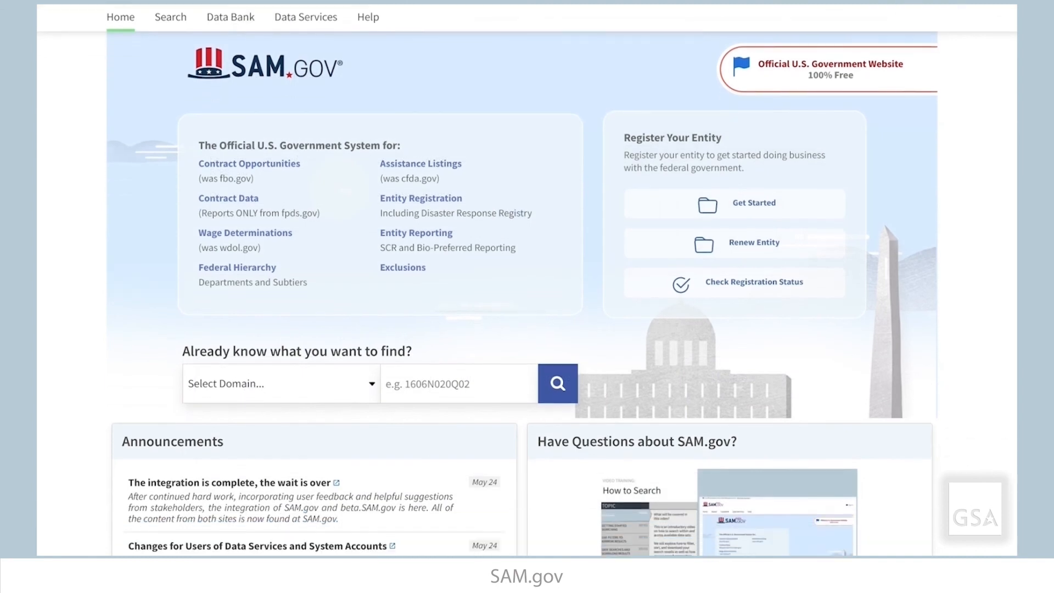
scroll(527, 280, down, 7)
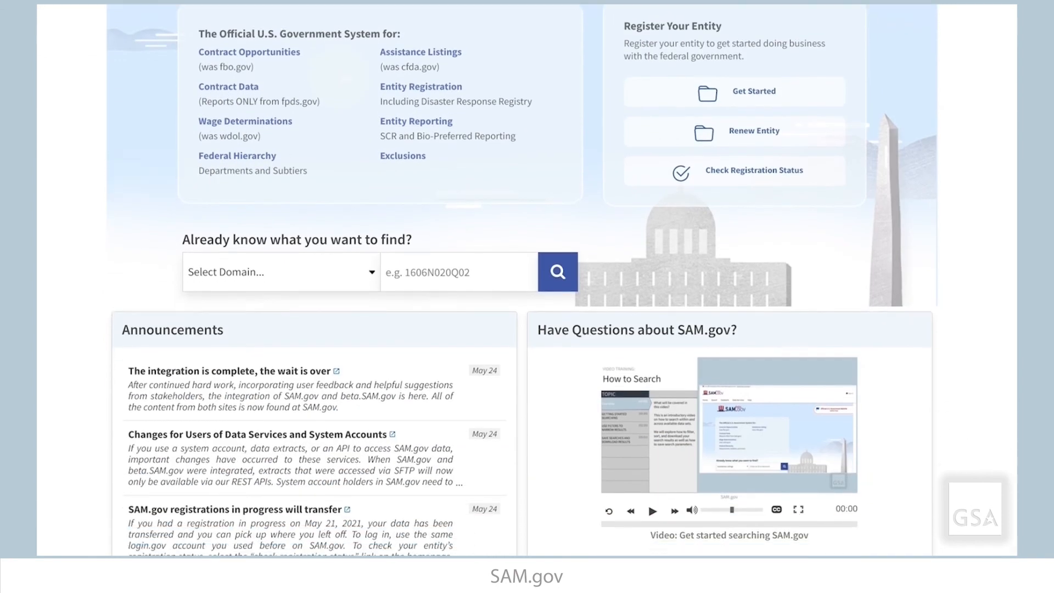
scroll(528, 280, down, 3)
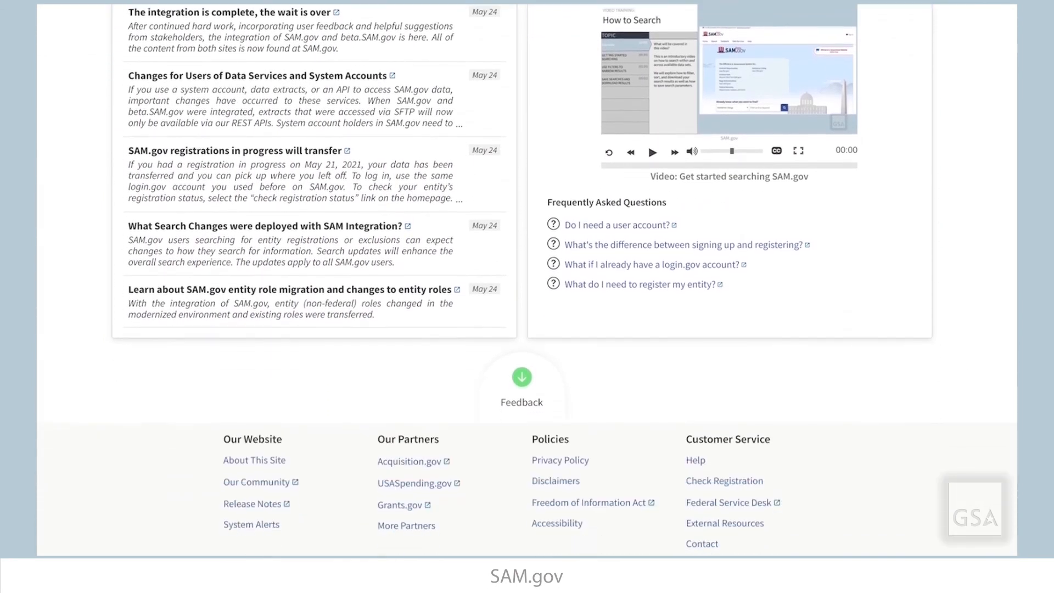
click(549, 346)
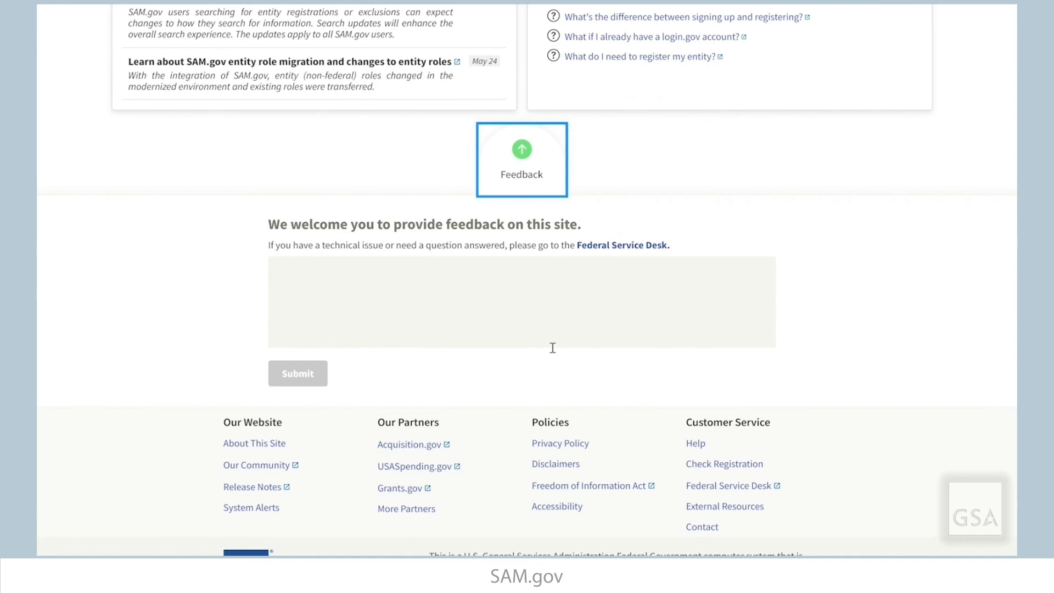
click(578, 317)
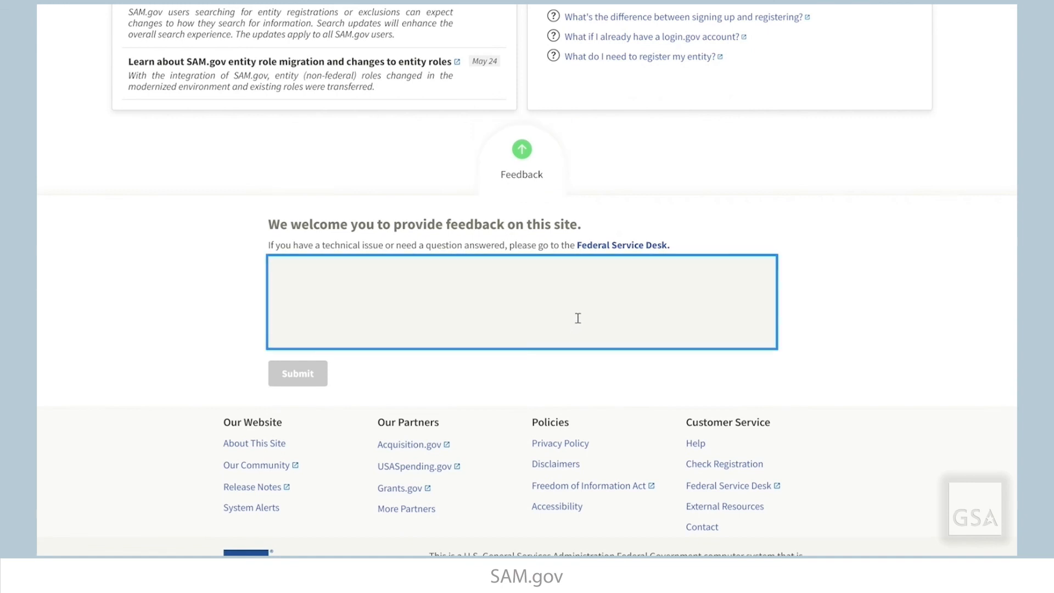